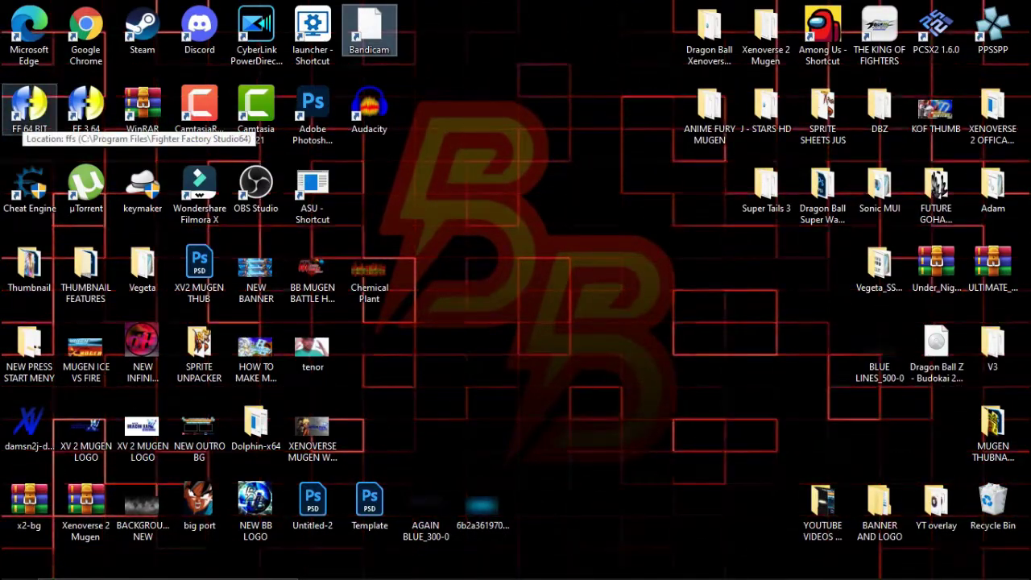
Launch the 64-bit Fighter Factory Studio from the desktop
left_click(30, 106)
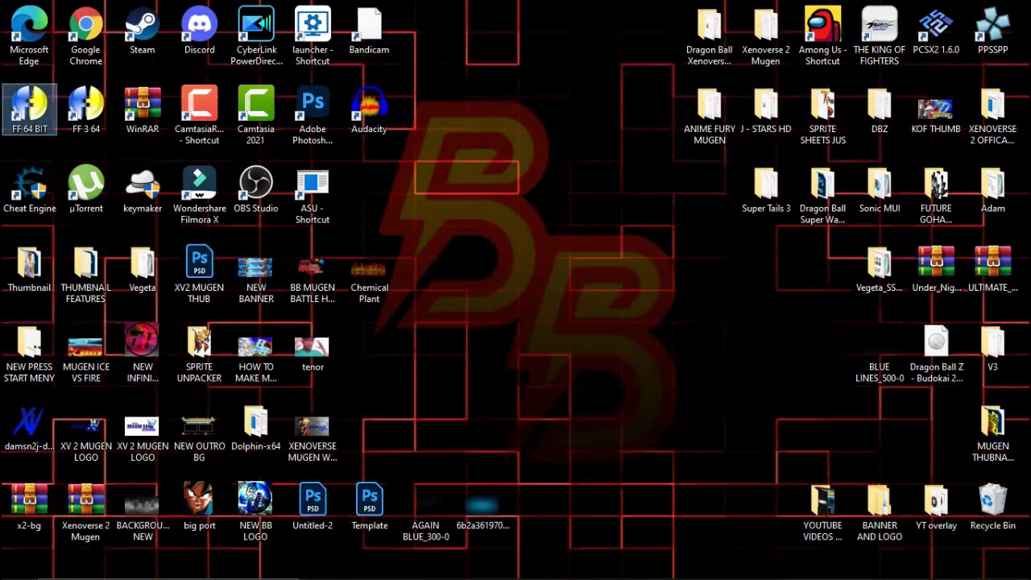
key("Return")
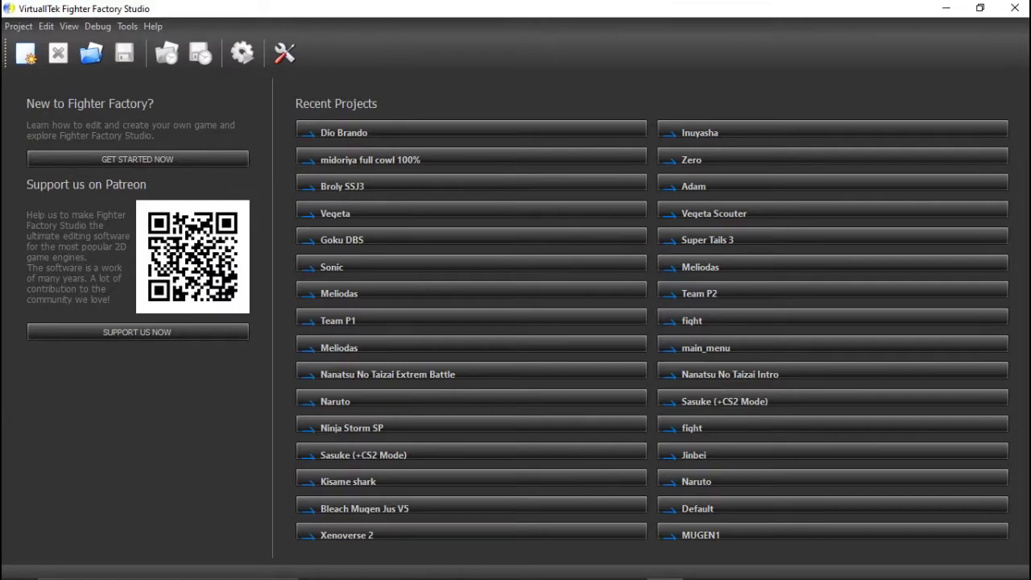
left_click(17, 26)
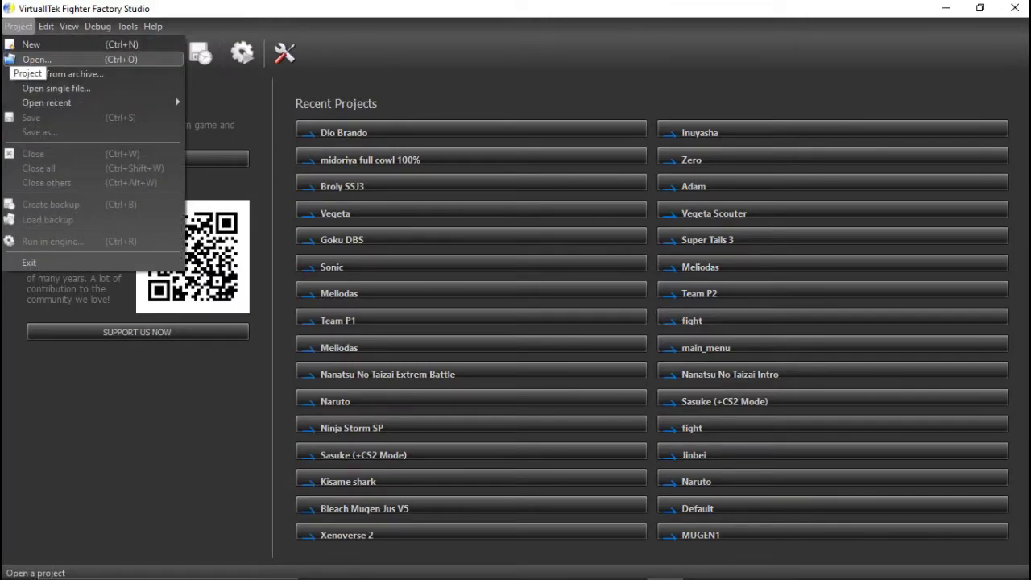
left_click(15, 59)
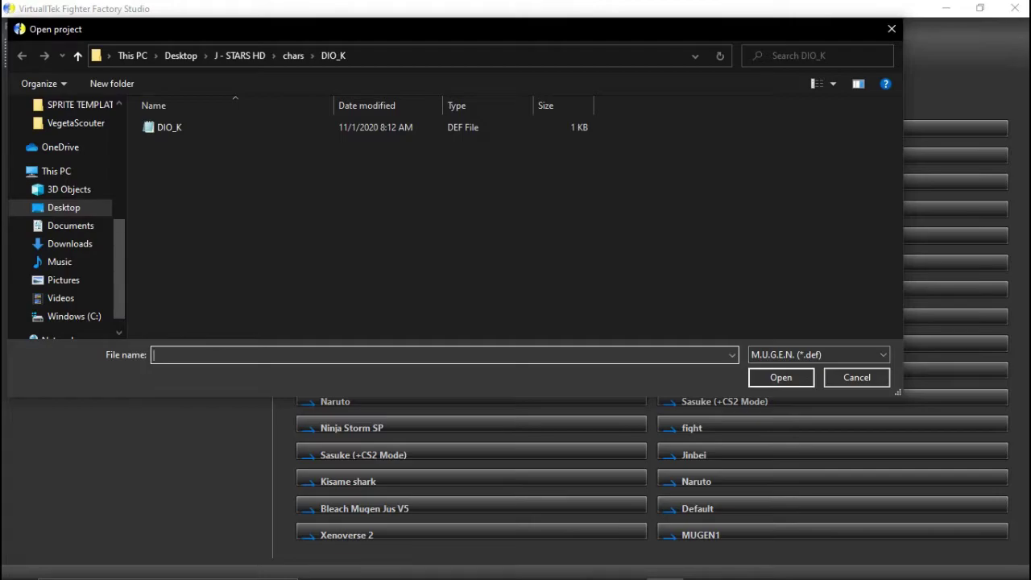
left_click(892, 28)
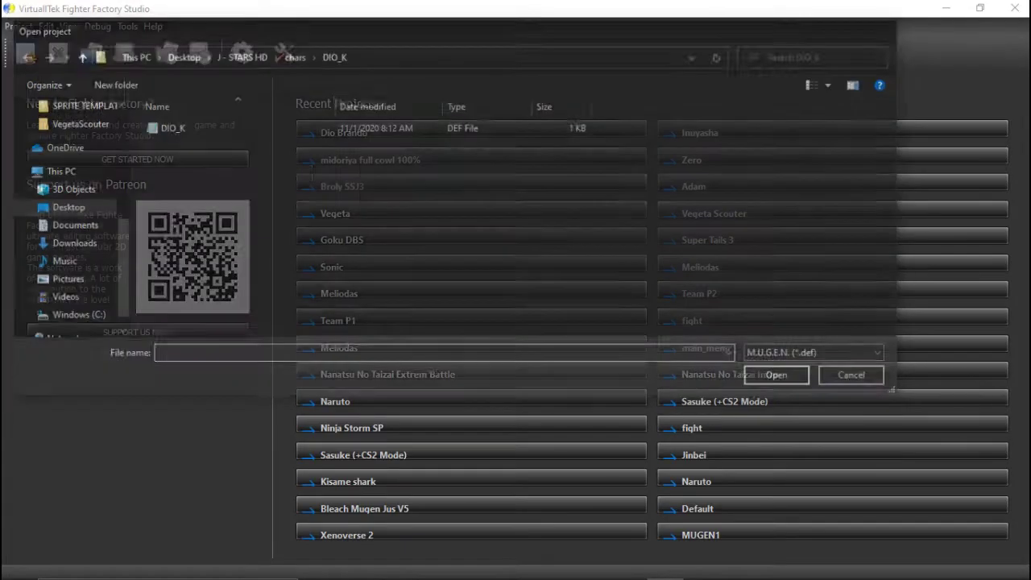
left_click(45, 26)
left_click(46, 25)
Open the Broly SSJ3 character project from the chars folder of J - STARS HD
left_click(17, 26)
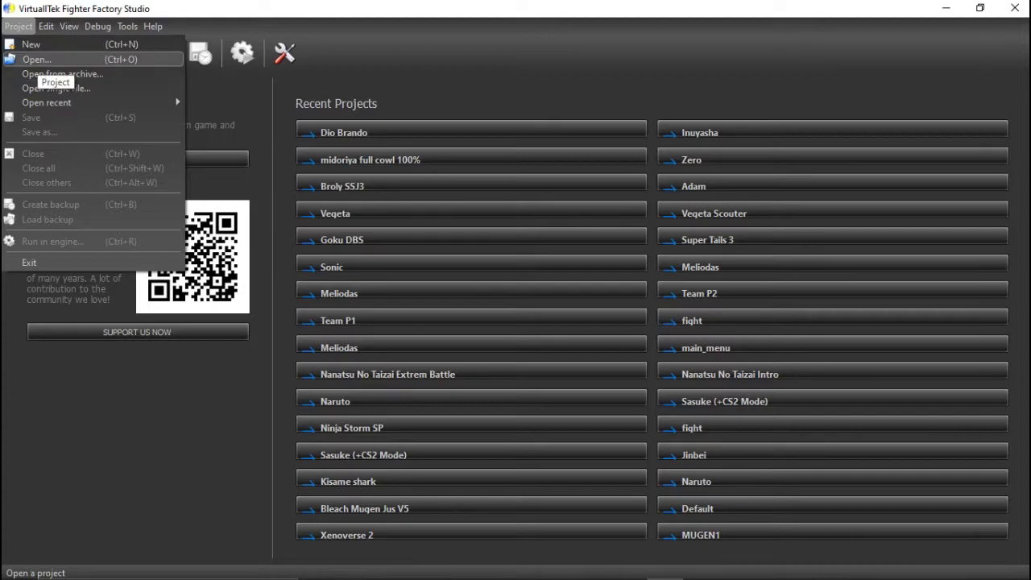
left_click(37, 59)
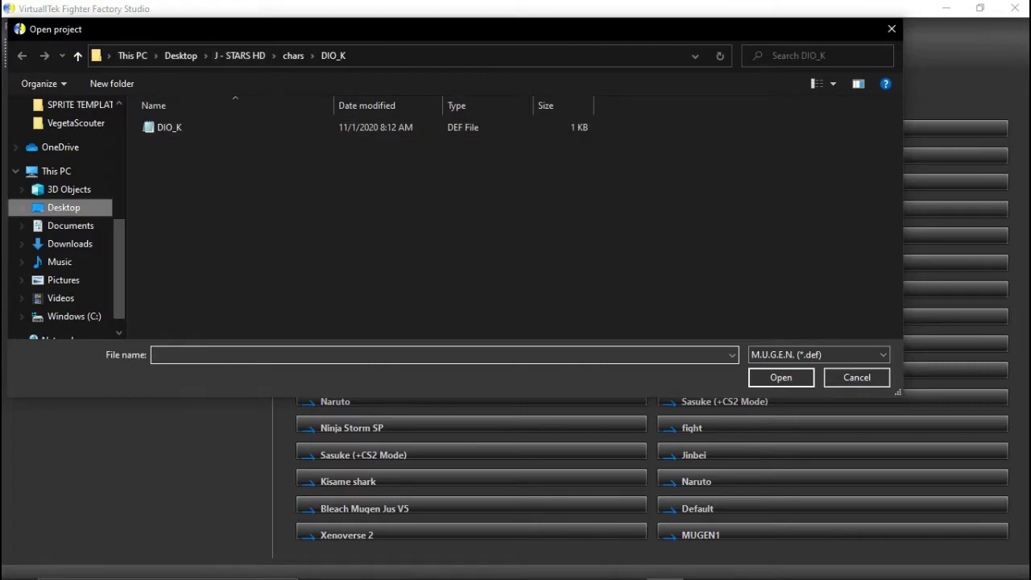
left_click(313, 56)
left_click(294, 55)
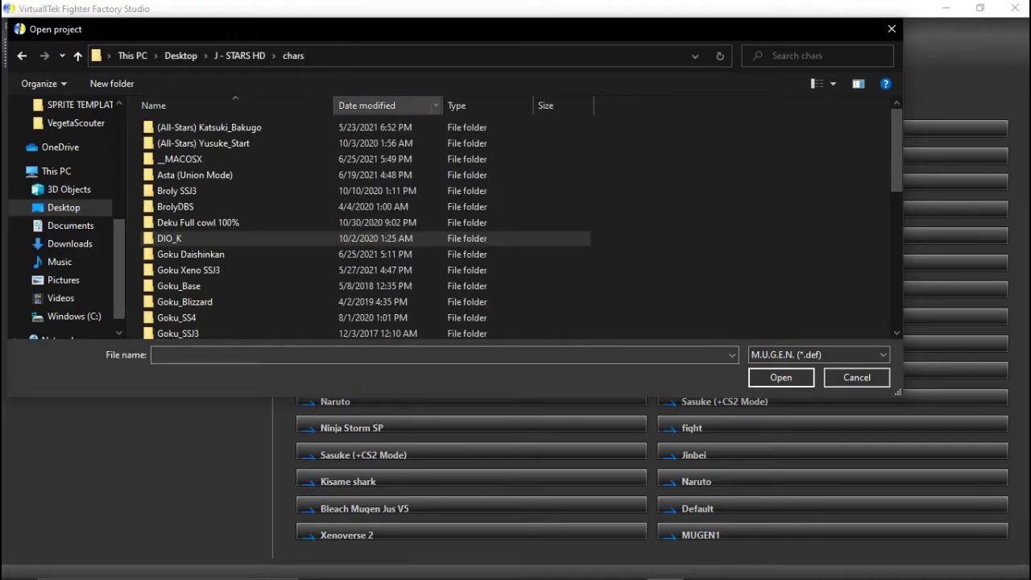
double_click(177, 191)
double_click(178, 193)
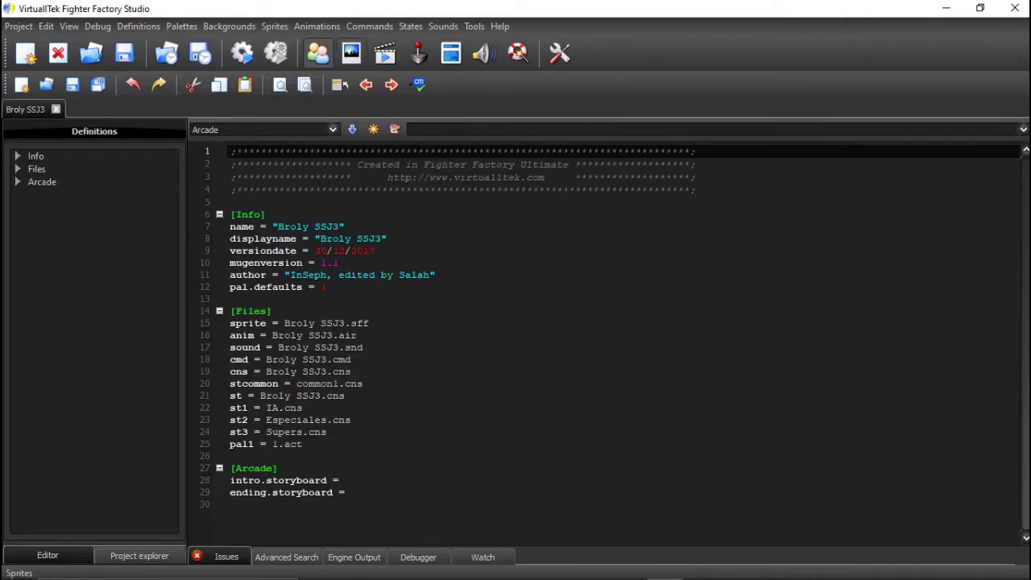
Show the character's sprites and jump ahead to the attack poses in group 200
left_click(350, 53)
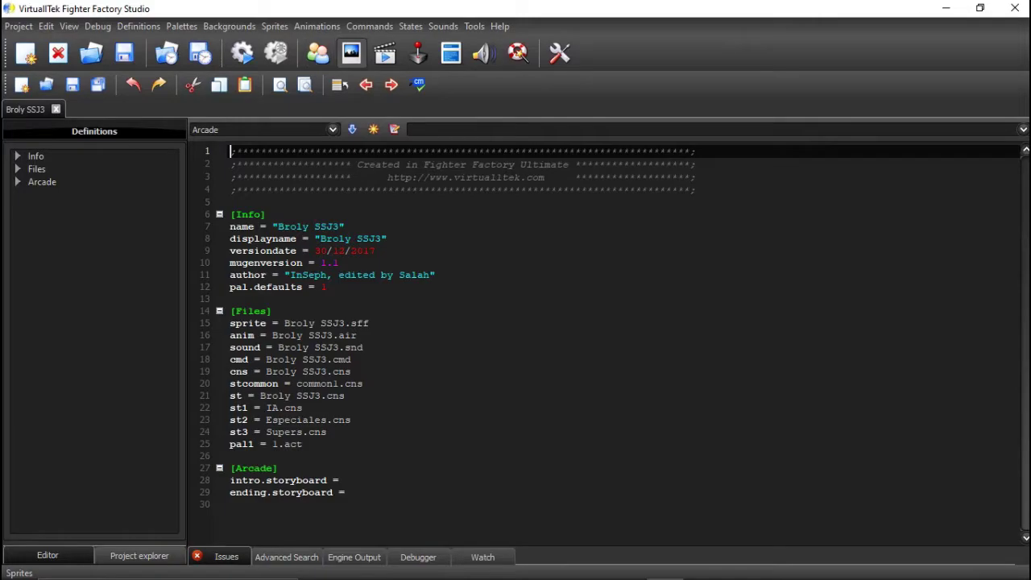
mouse_move(36, 182)
left_mouse_down()
mouse_move(56, 182)
mouse_move(42, 182)
left_mouse_up()
scroll(244, 228, "down", 1)
left_click_drag(217, 224, 218, 282)
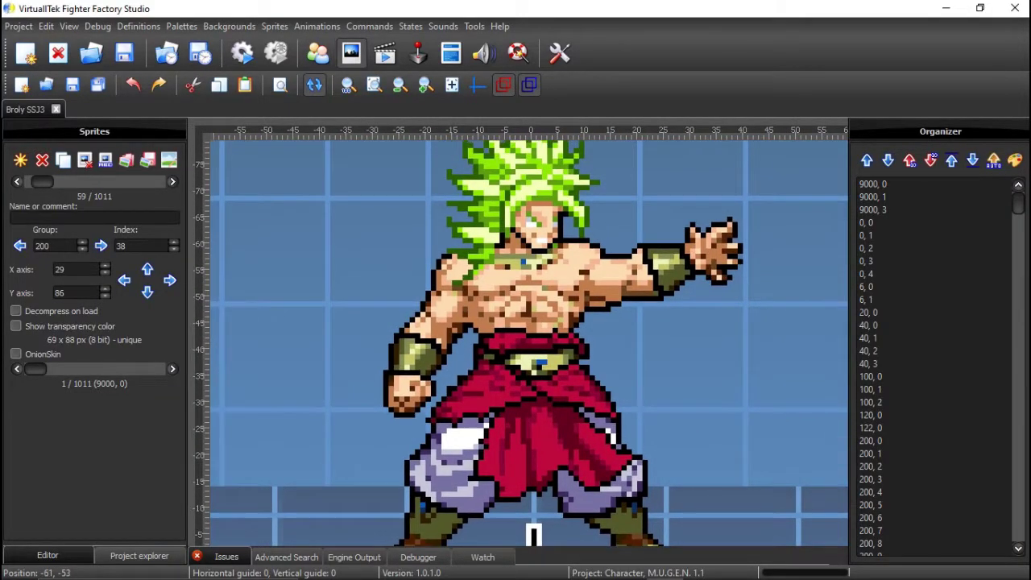
Step back through the Broly sprites to the pose at group 200, index 2
left_click(17, 183)
left_click(17, 182)
left_click(17, 182)
left_click(17, 182)
left_click(17, 182)
left_click(17, 182)
left_click(17, 182)
left_click(17, 182)
key("Left")
key("Left")
key("Left")
key("Left")
key("Left")
key("Left")
key("Left")
key("Left")
key("Left")
key("Left")
key("Left")
key("Left")
key("Left")
key("Left")
key("Left")
key("Left")
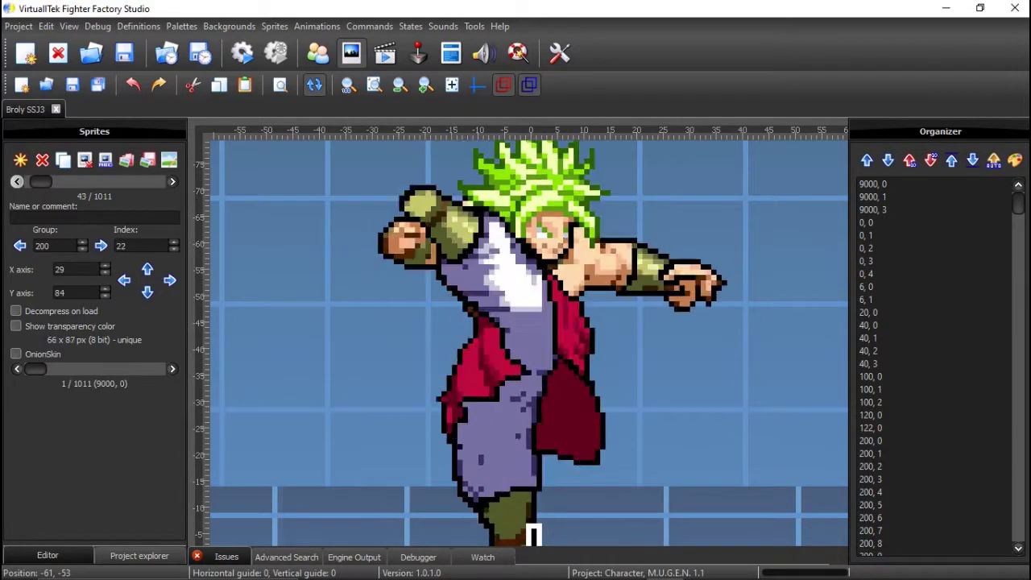
key("Left")
key("Left")
key("Left")
key("Left")
key("Left")
key("Left")
key("Left")
key("Left")
key("Left")
key("Left")
key("Left")
key("Left")
key("Left")
key("Left")
key("Left")
key("Left")
key("Left")
key("Left")
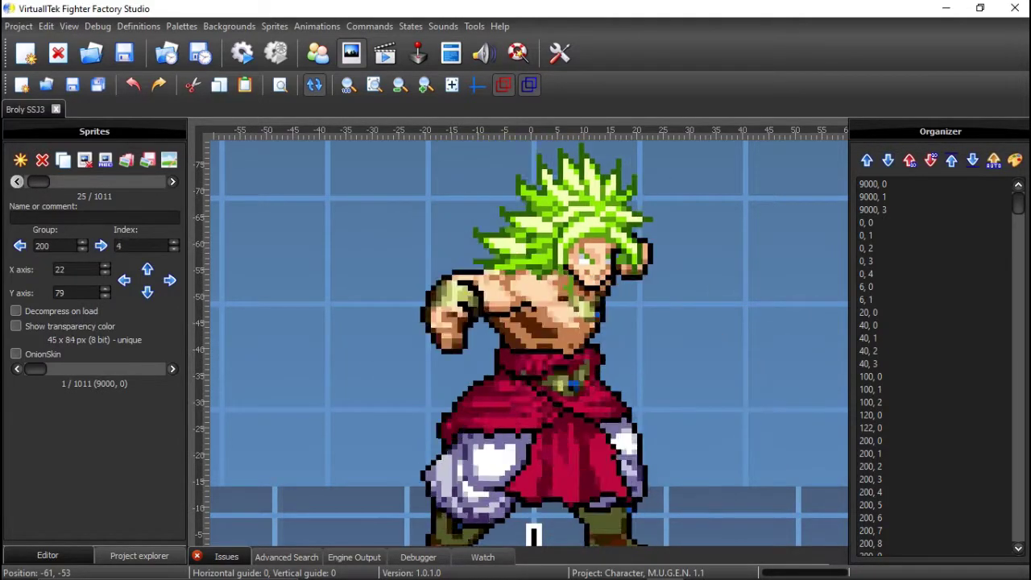
key("Right")
key("Right")
key("Right")
key("Right")
key("Right")
key("Right")
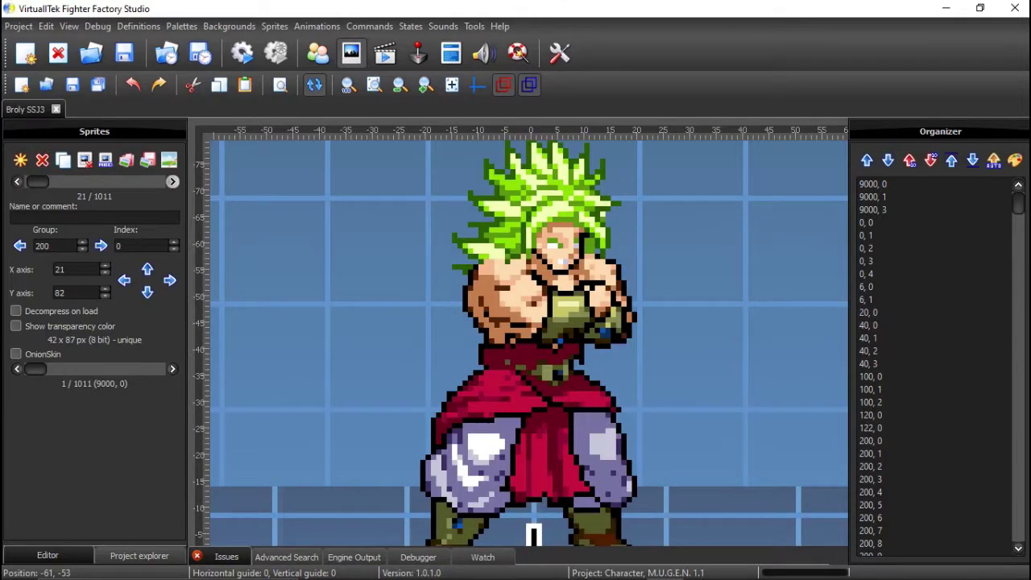
Save the displayed Broly sprite as a PNG named Broly S on the desktop, and close Fighter Factory
left_click(147, 160)
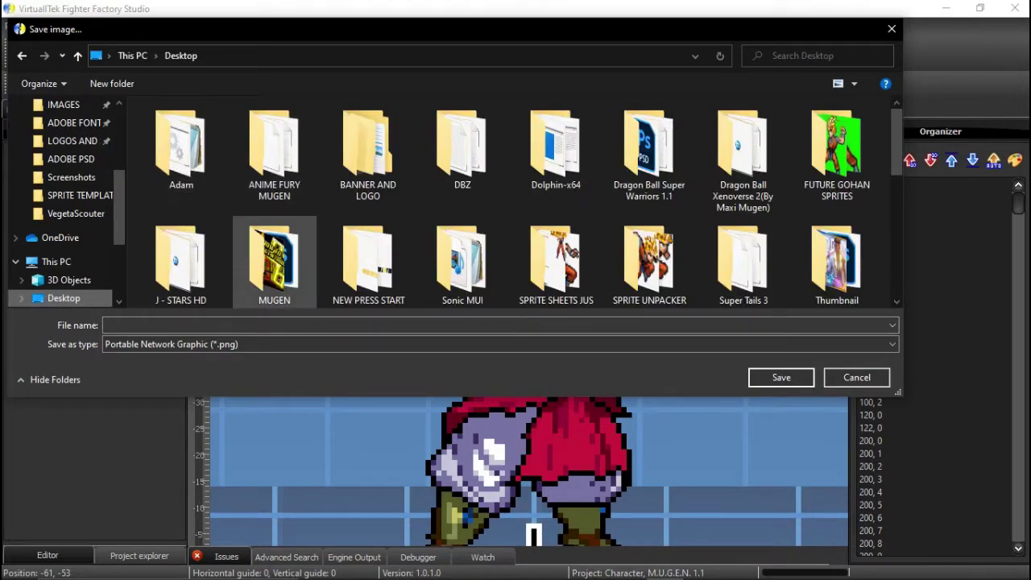
type("Broly S")
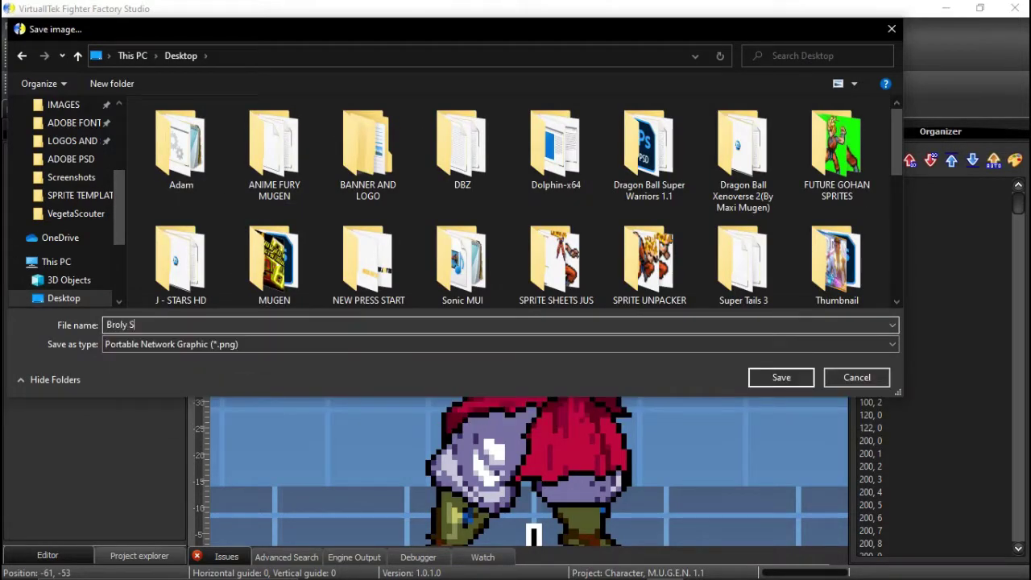
key("Return")
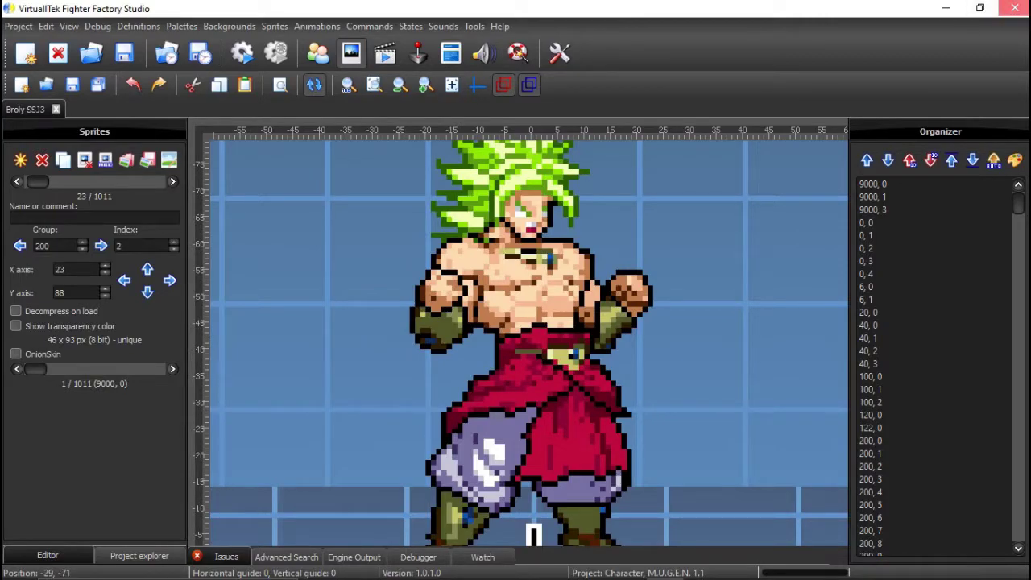
left_click(1014, 8)
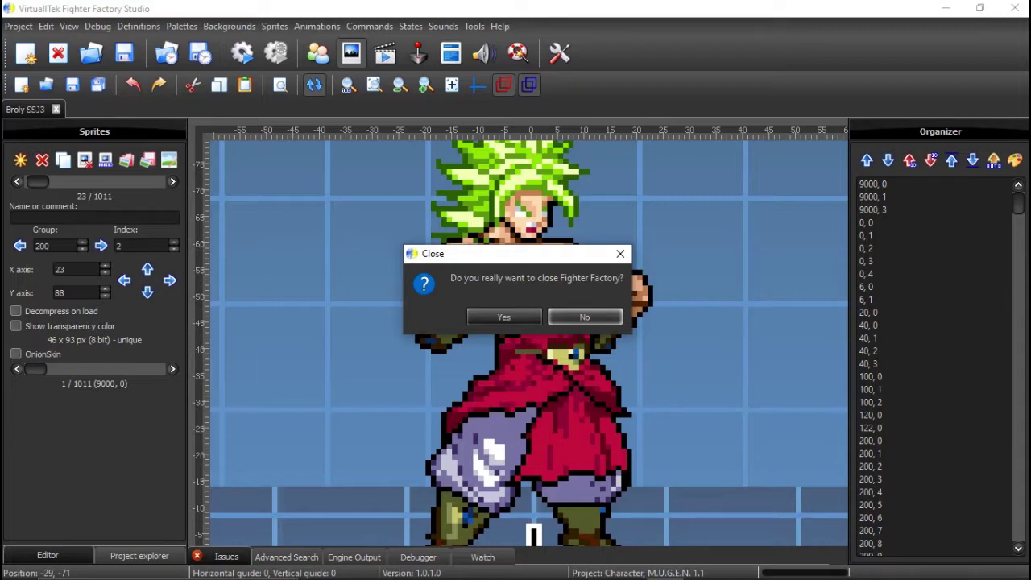
left_click(505, 317)
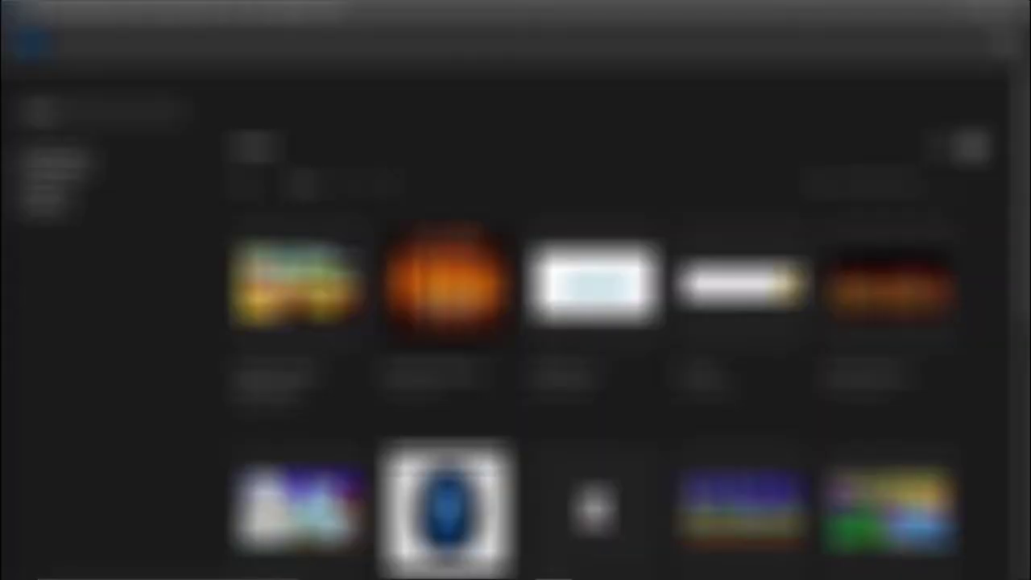
Create a new 1280 x 720 px document at 1000 ppi in Photoshop from the recent custom preset
left_click(56, 163)
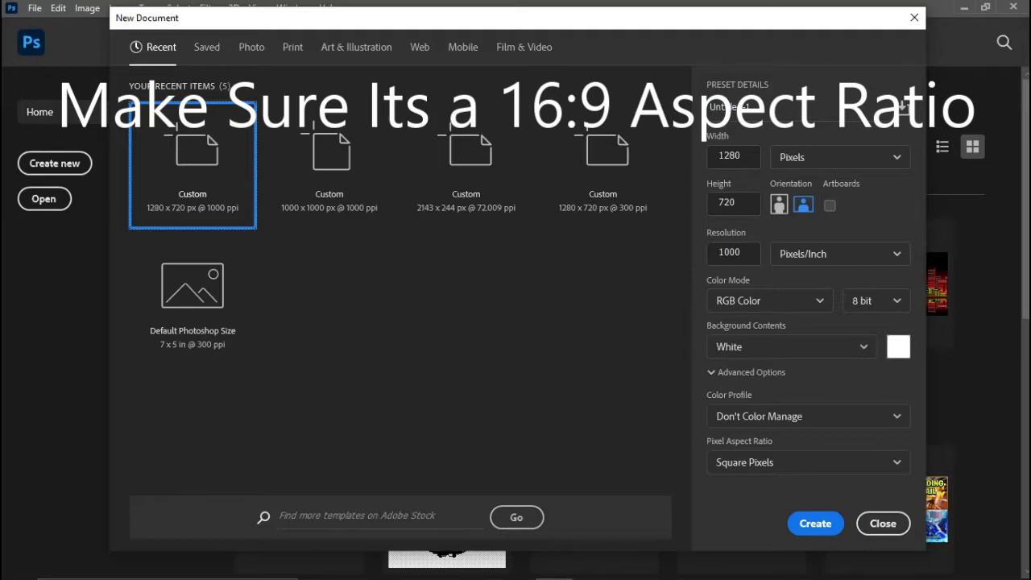
double_click(215, 181)
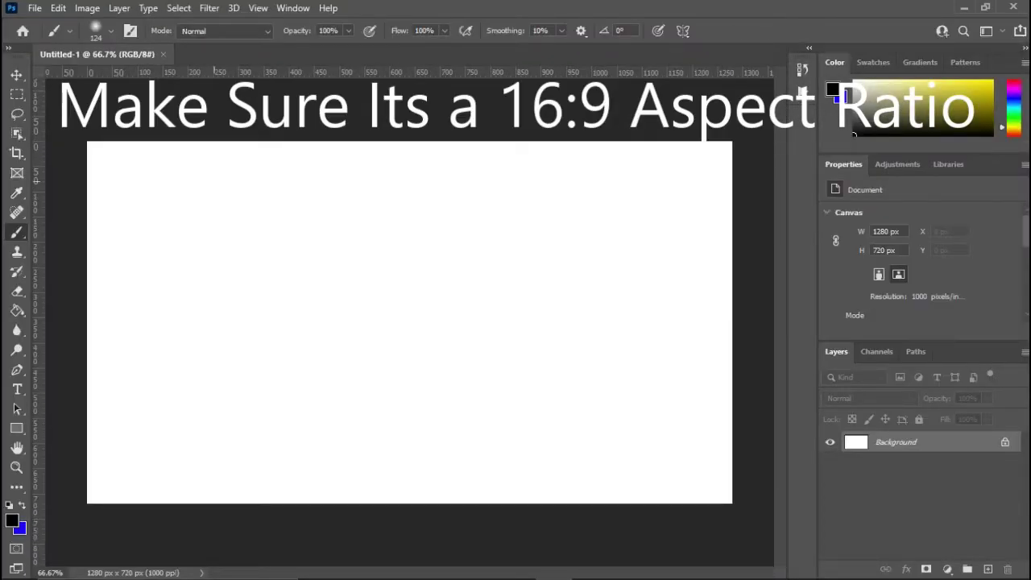
left_click(759, 201)
Switch to Chrome and pick the Broly Movie 2018 BG image from the images related to the Ice Continent result
mouse_move(443, 575)
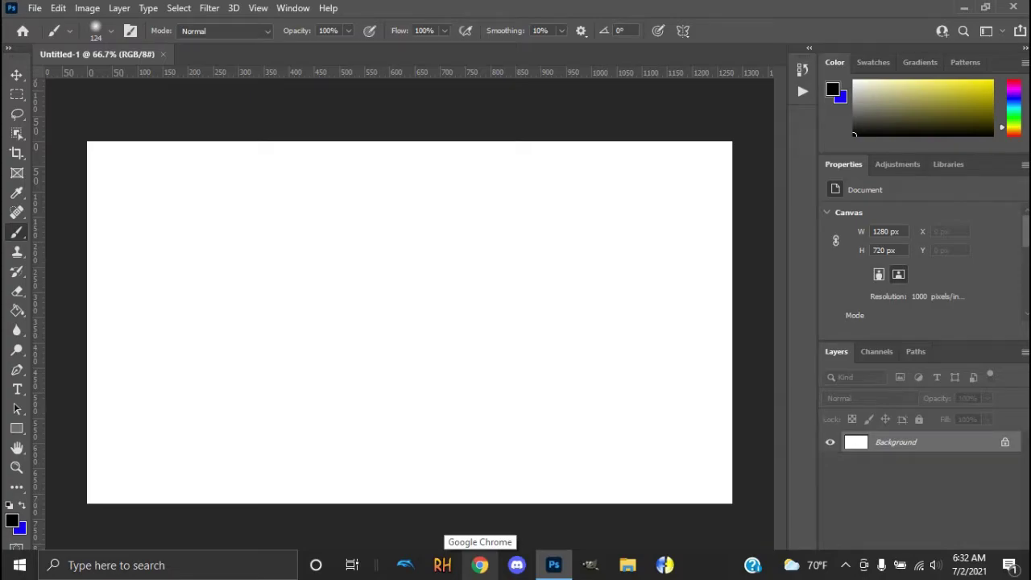
left_click(479, 565)
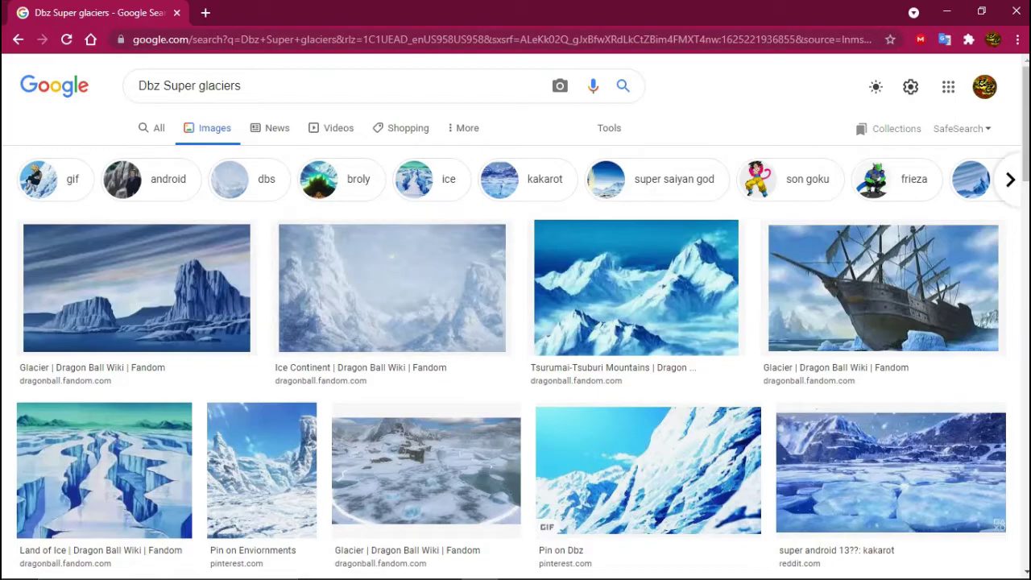
left_click(137, 288)
key("Right")
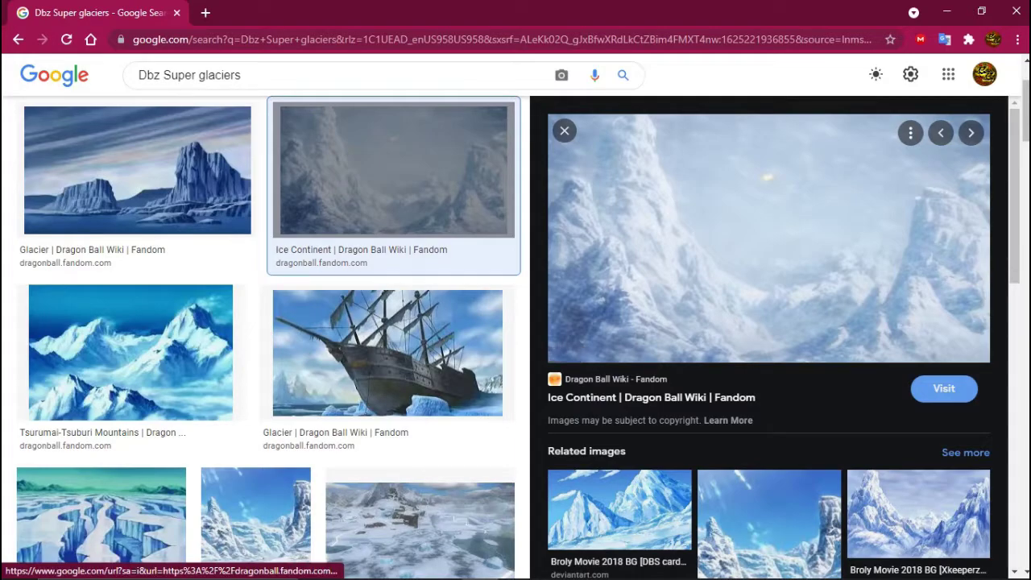
left_click(619, 509)
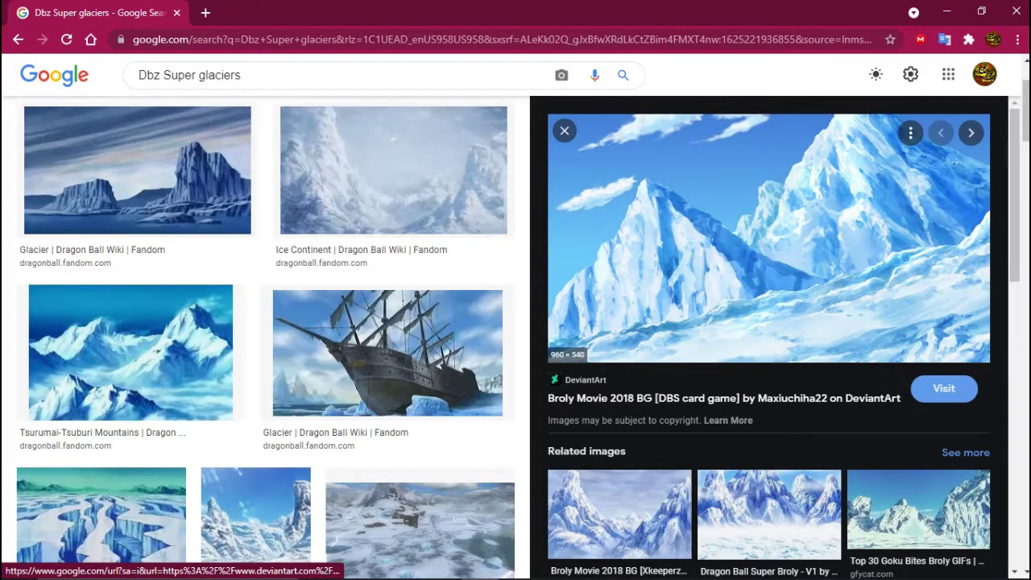
Download the Broly Movie 2018 BG image from its DeviantArt page and close the browser
left_click(768, 238)
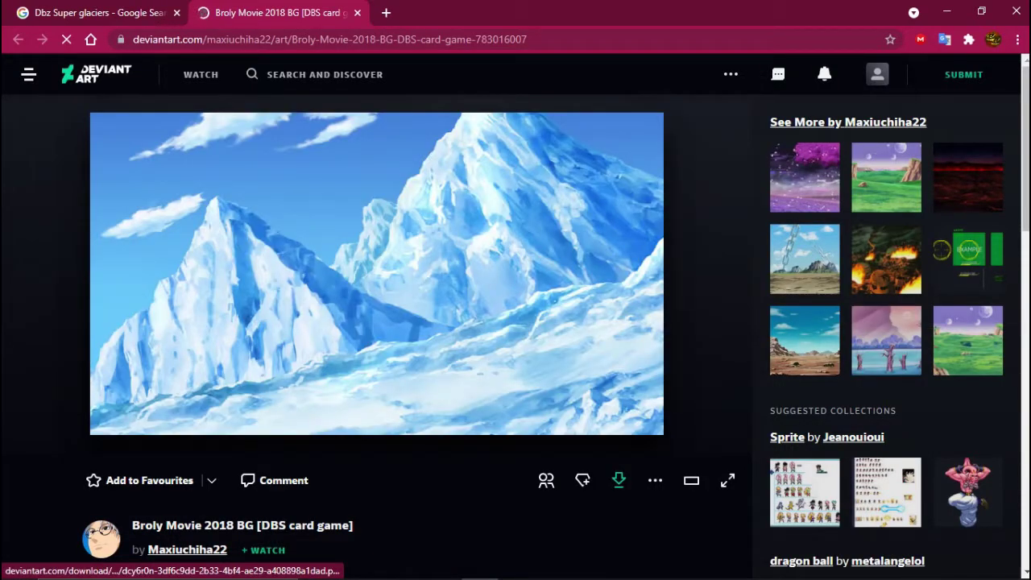
left_click(618, 480)
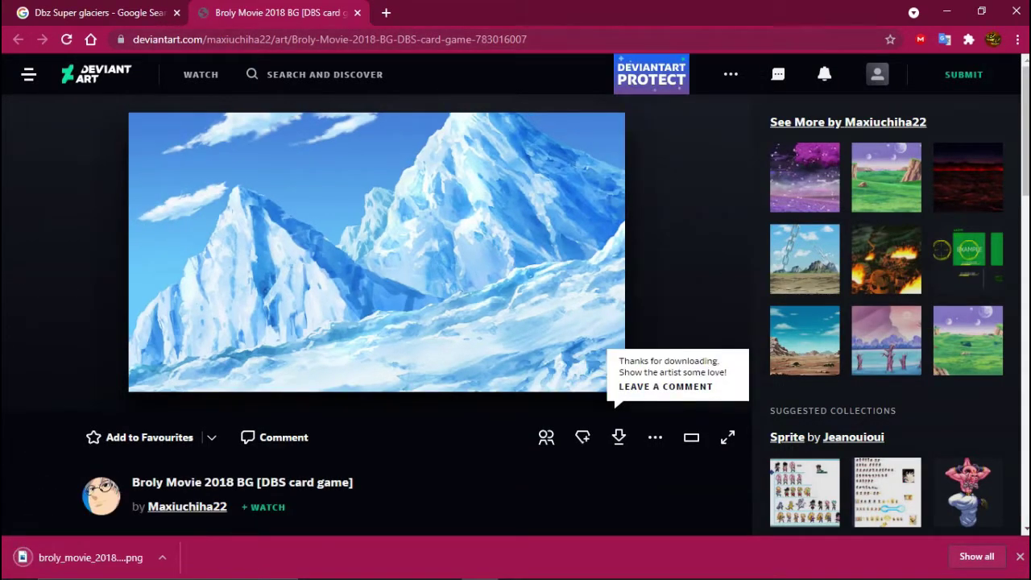
left_click(357, 12)
right_click(756, 208)
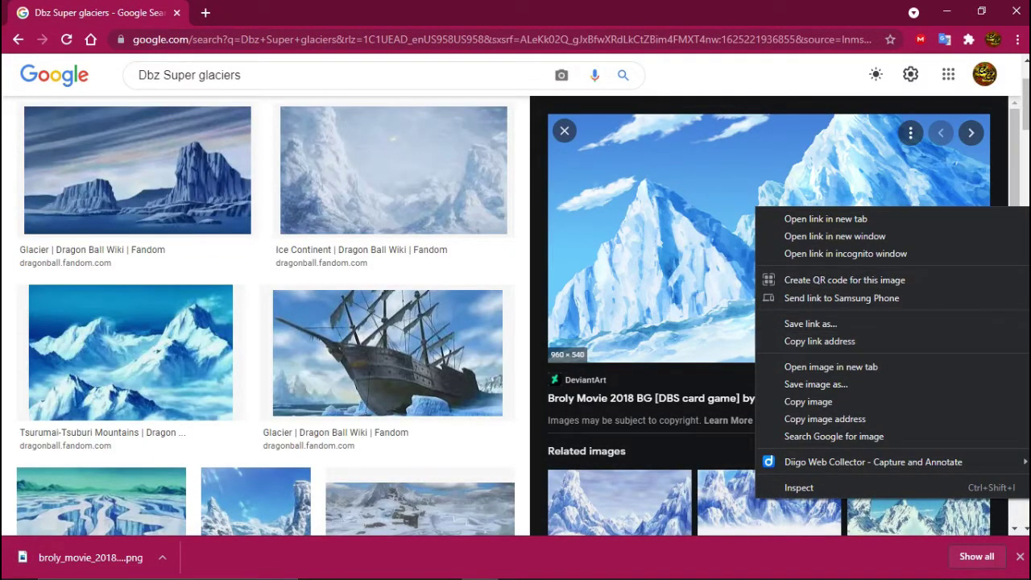
left_click(1016, 11)
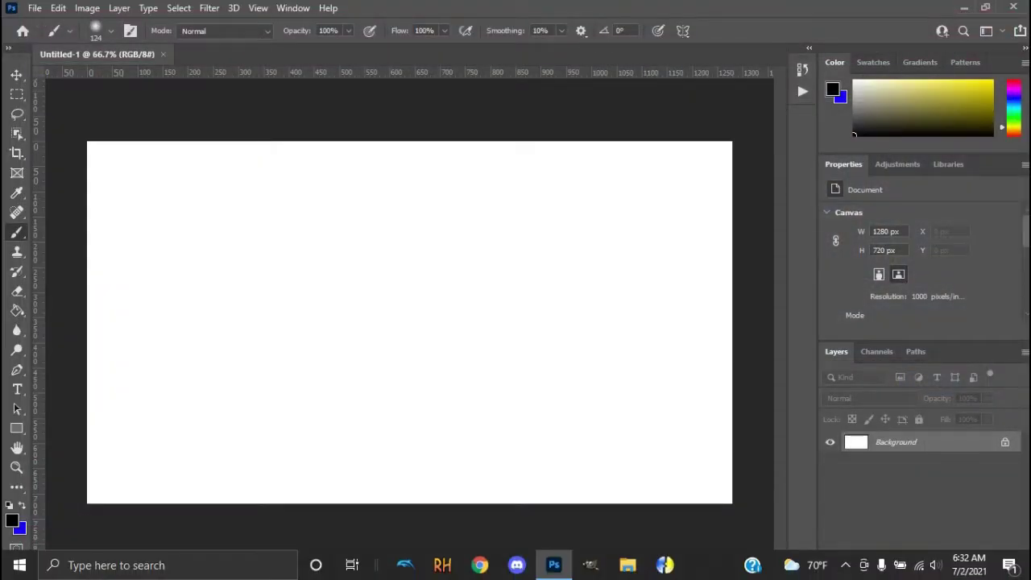
Open the downloaded Broly Movie 2018 BG PNG in Photoshop as a separate document
left_click(34, 8)
left_click(52, 38)
key("ctrl+o")
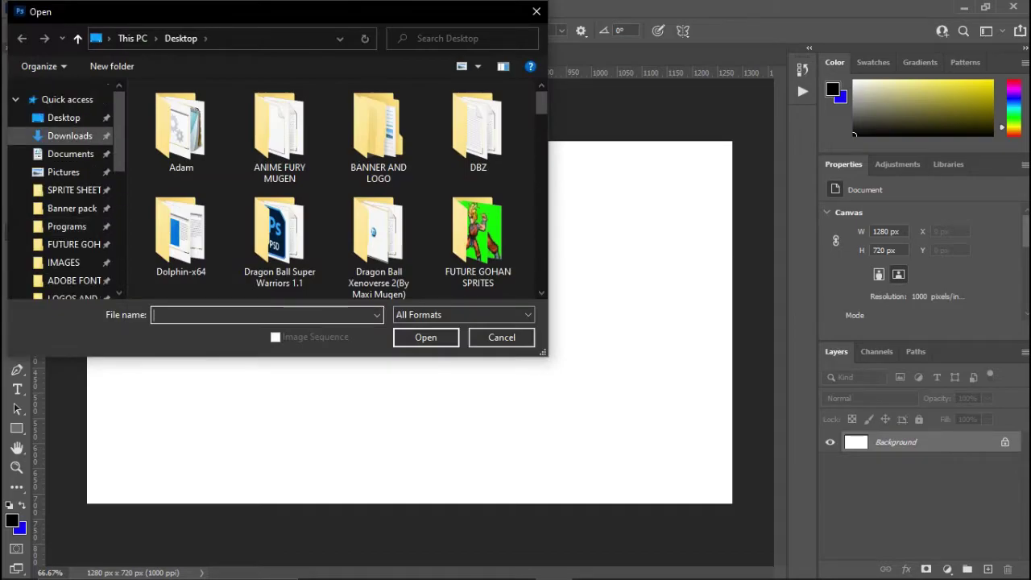
key("Escape")
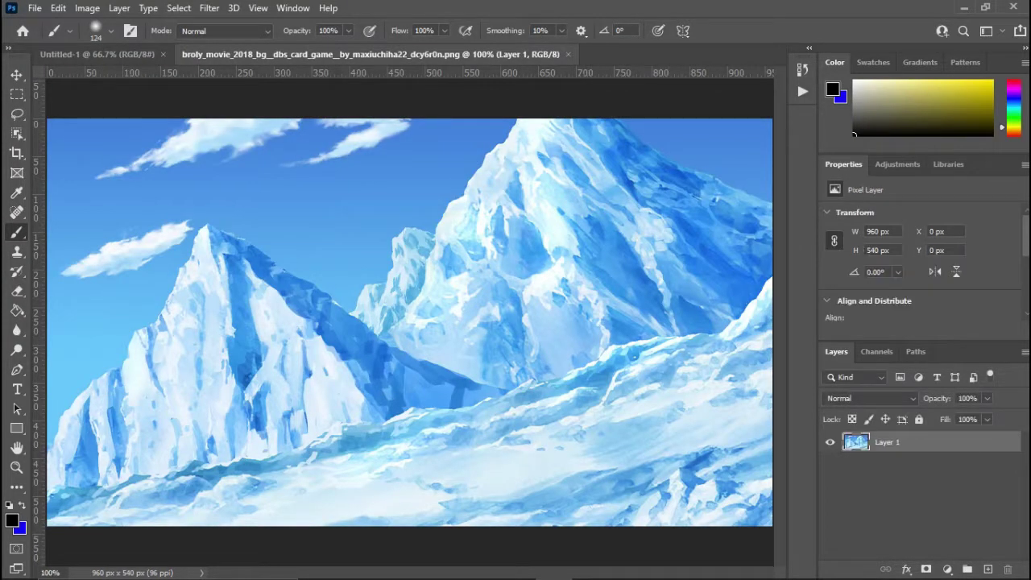
Copy the mountain image layer into Untitled-1 and align it with the canvas's upper-left corner
key("ctrl+minus")
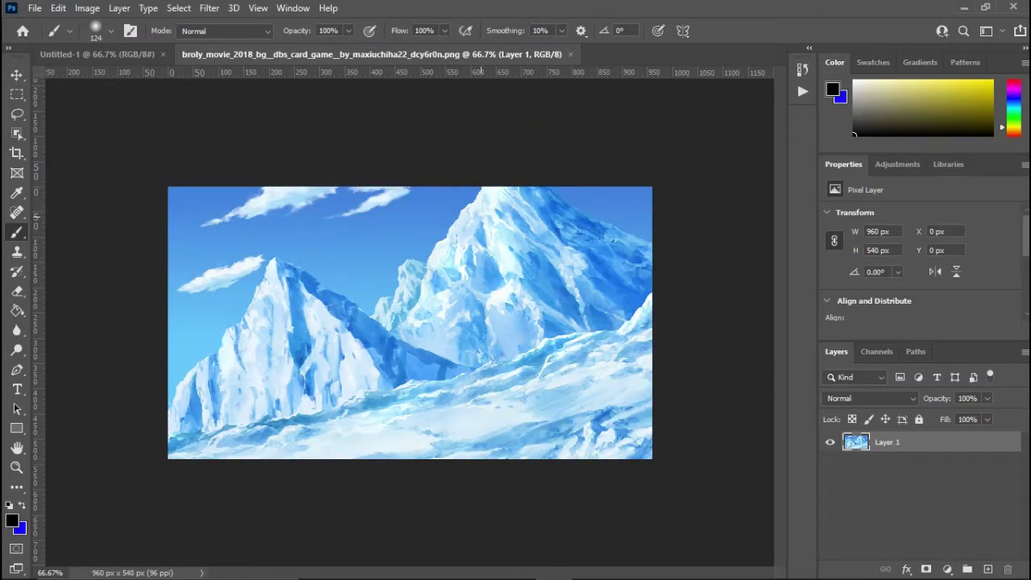
key("v")
left_click_drag(886, 442, 495, 247)
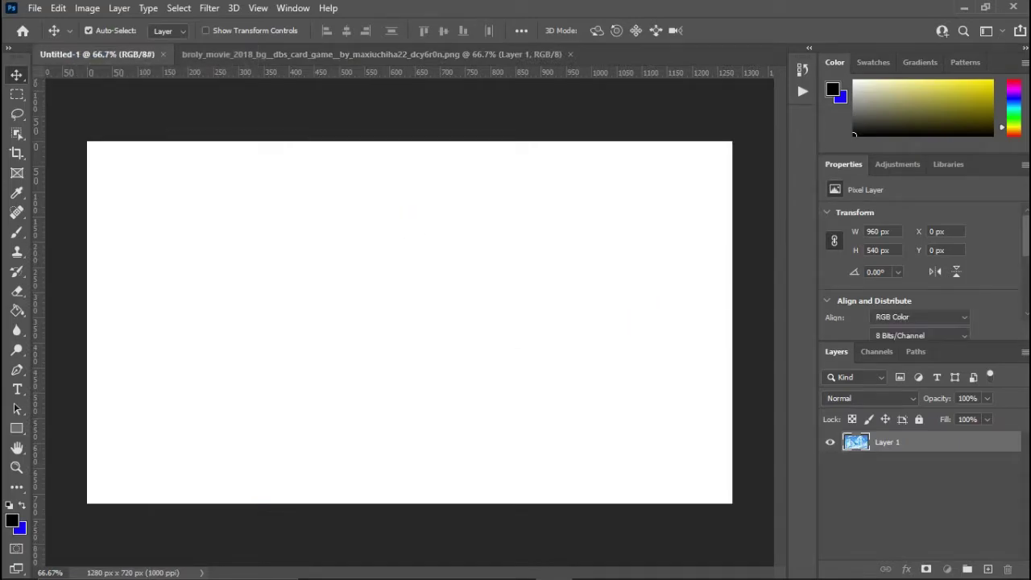
left_click_drag(484, 174, 314, 242)
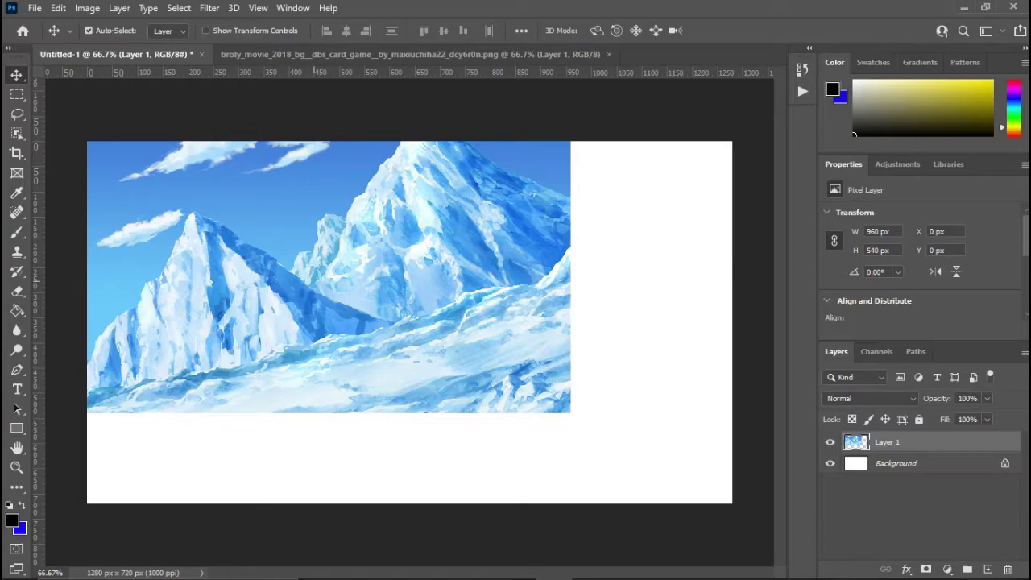
Start a free transform on the mountain layer, review the interpolation methods and choose Nearest Neighbor
key("ctrl+t")
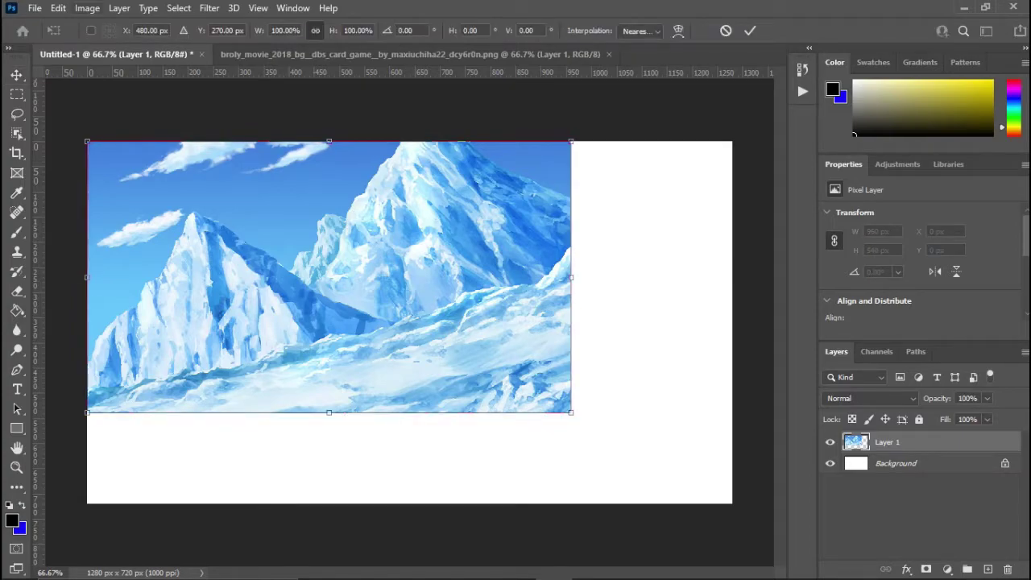
key("Return")
left_click(58, 7)
key("Down")
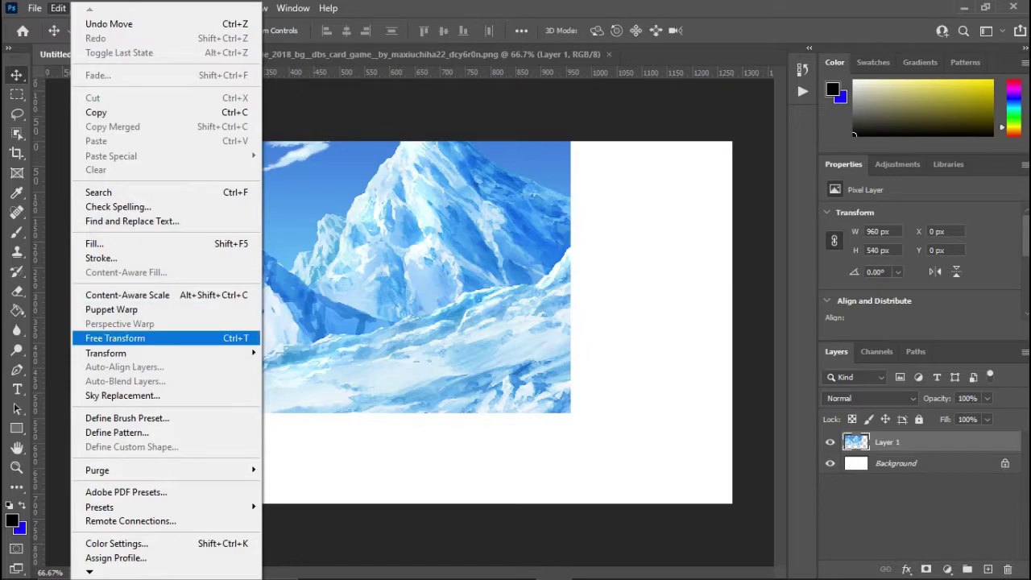
key("Return")
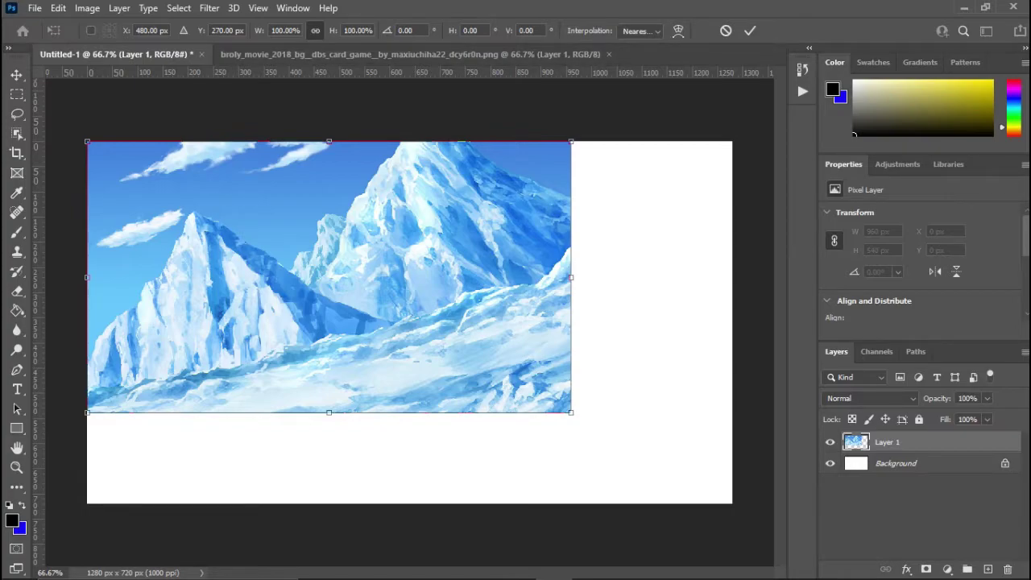
left_click(641, 32)
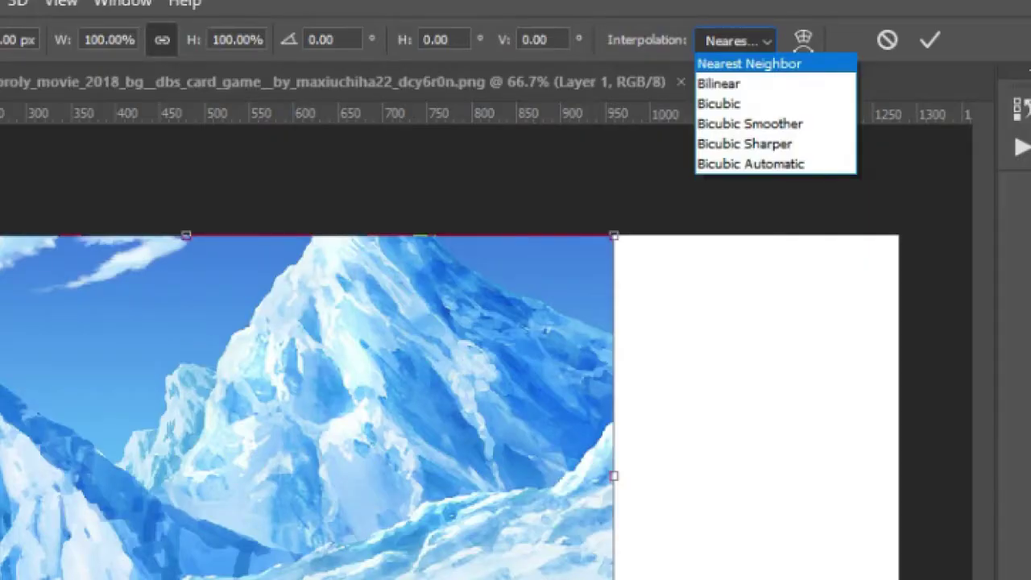
key("Down")
key("Down")
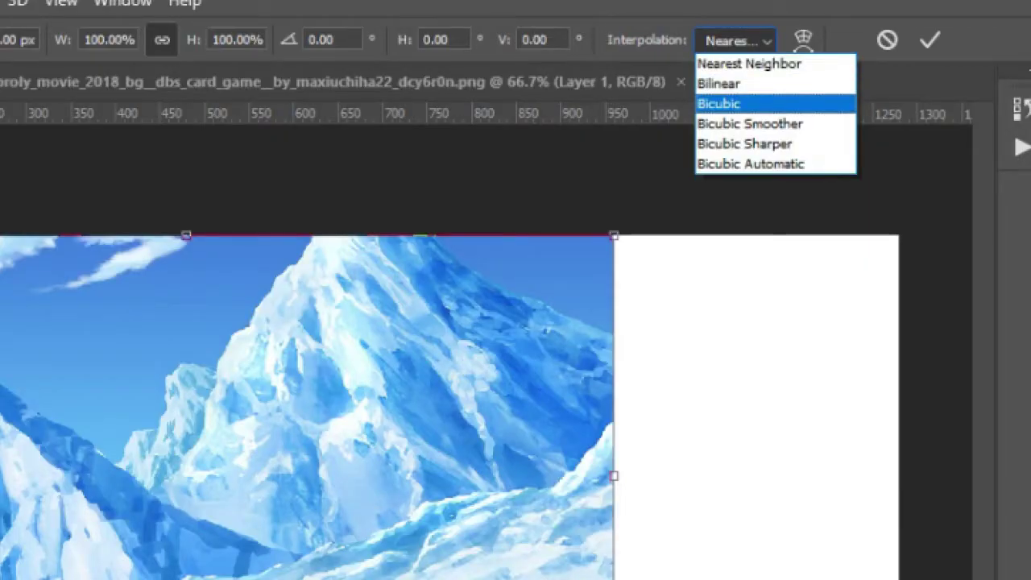
key("Down")
key("Down")
key("Down")
key("Up")
key("Down")
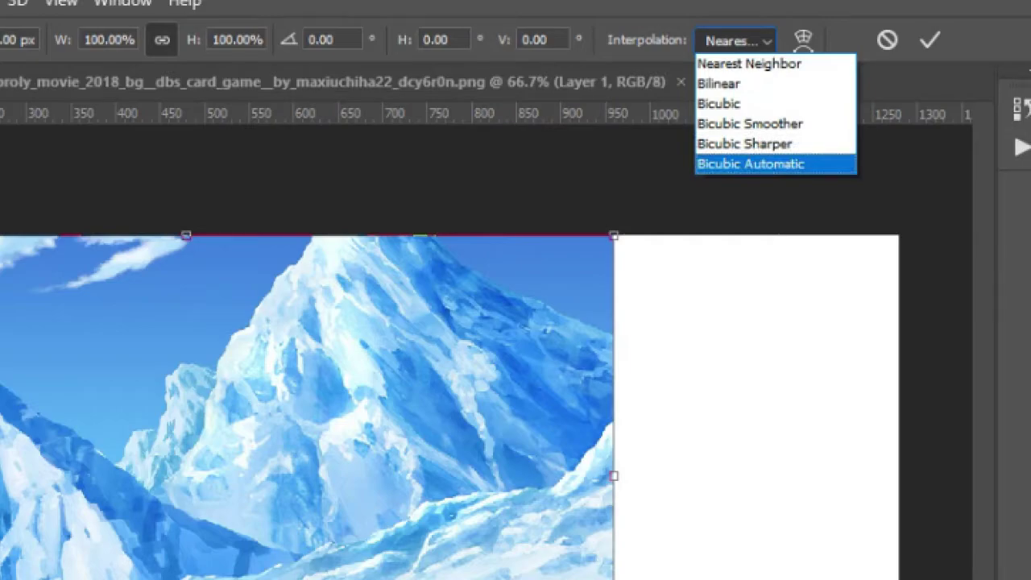
key("Up")
key("Up")
key("Up")
key("Up")
key("Up")
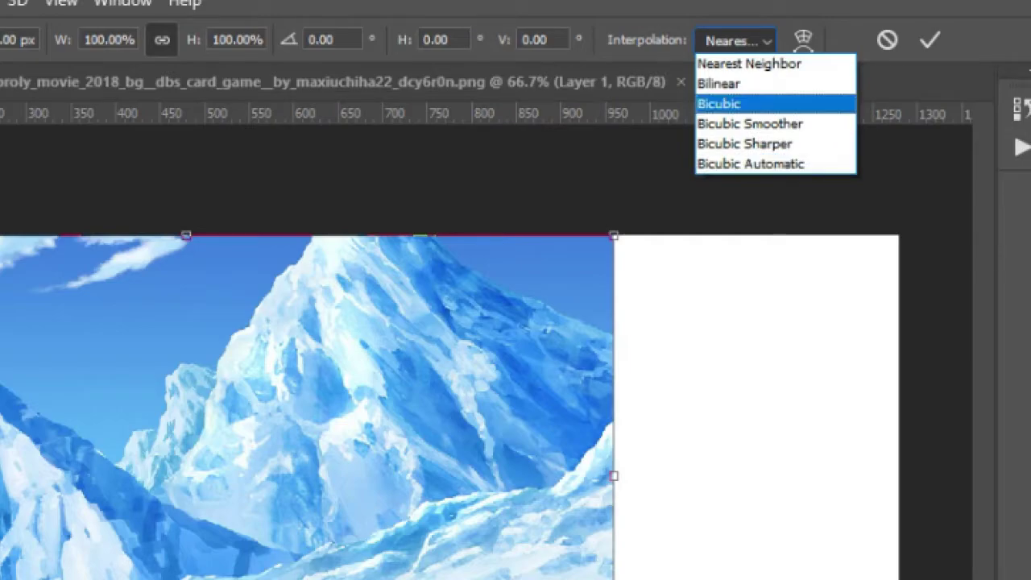
key("Return")
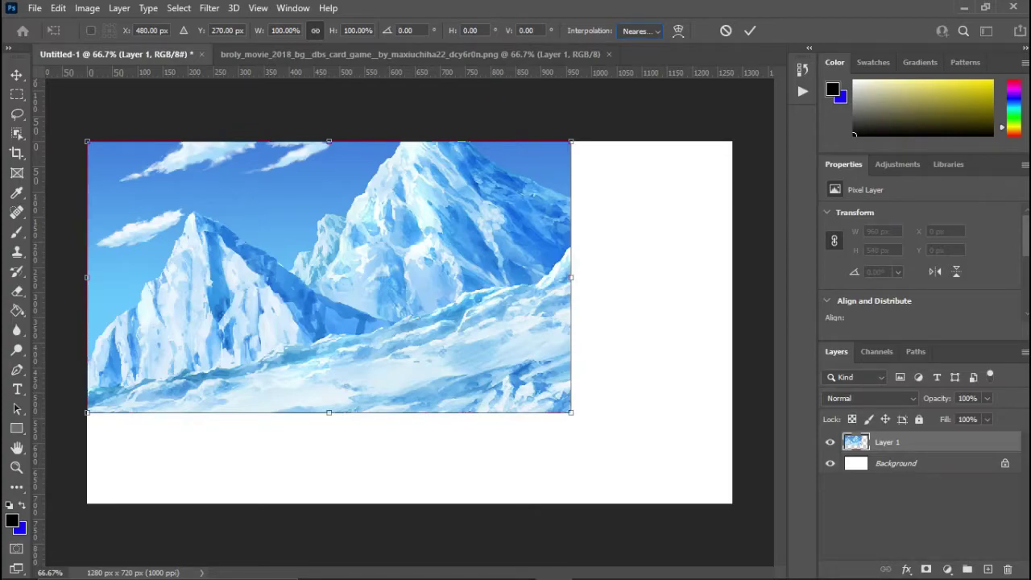
Scale the mountain layer proportionally to about 1295 x 728 px from its upper-left corner so it covers the whole canvas
left_click_drag(570, 412, 739, 507)
key("Return")
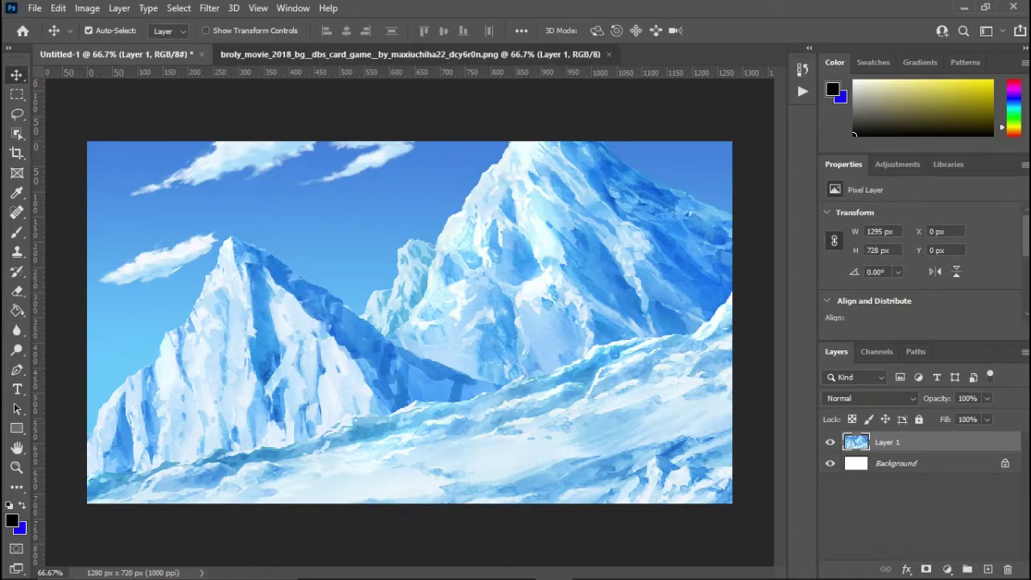
Open the Broly SSJ3 sprite image from the Desktop folder as a separate document
key("ctrl+Tab")
key("alt+f")
key("o")
left_click(64, 244)
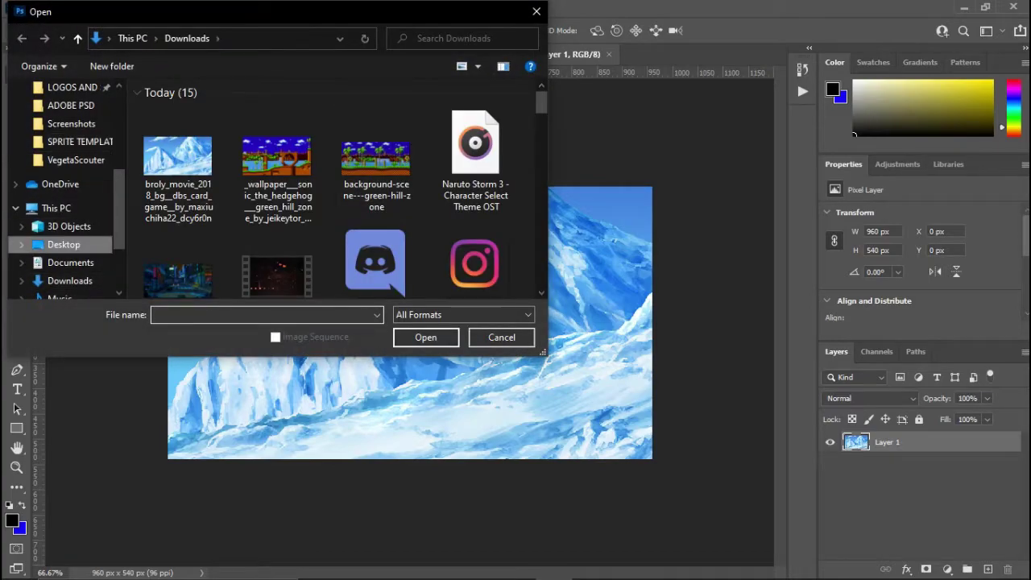
left_click_drag(546, 113, 538, 114)
scroll(374, 97, "down", 10)
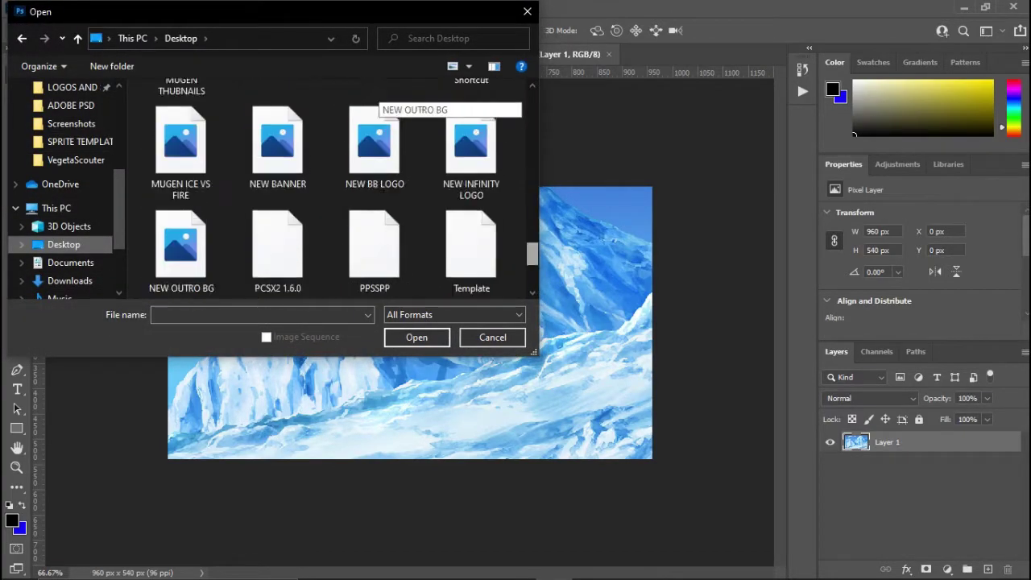
scroll(374, 96, "up", 8)
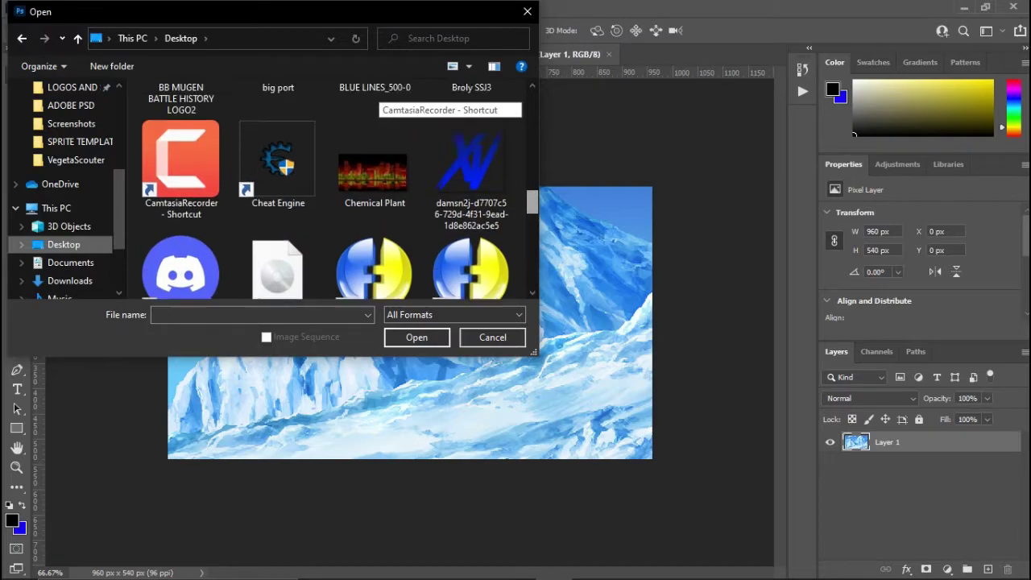
double_click(472, 213)
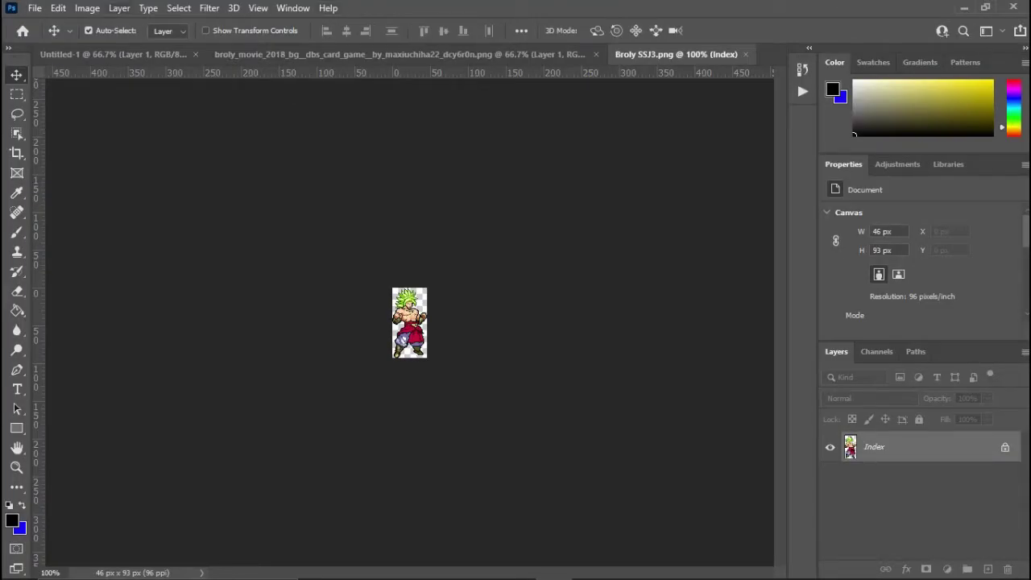
Convert the Broly SSJ3 image to RGB Color mode and copy its layer into Untitled-1 over the mountain background
left_click(87, 8)
mouse_move(121, 24)
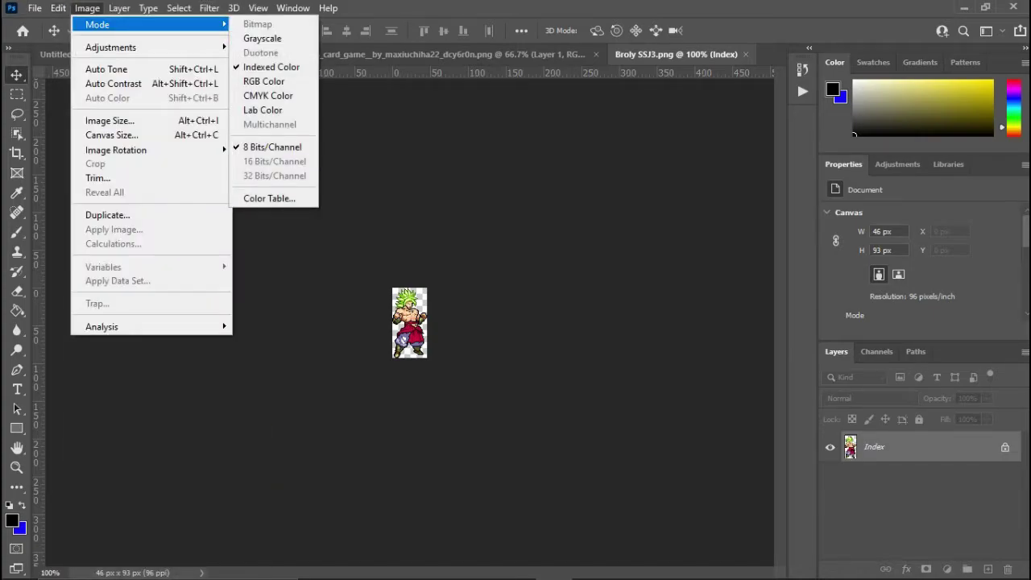
left_click(263, 80)
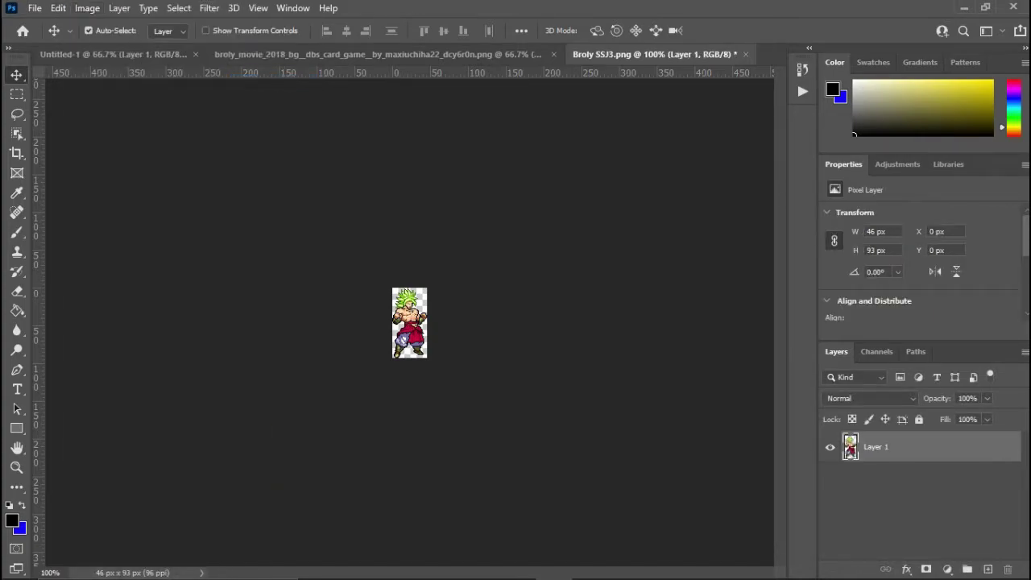
left_click_drag(876, 447, 263, 278)
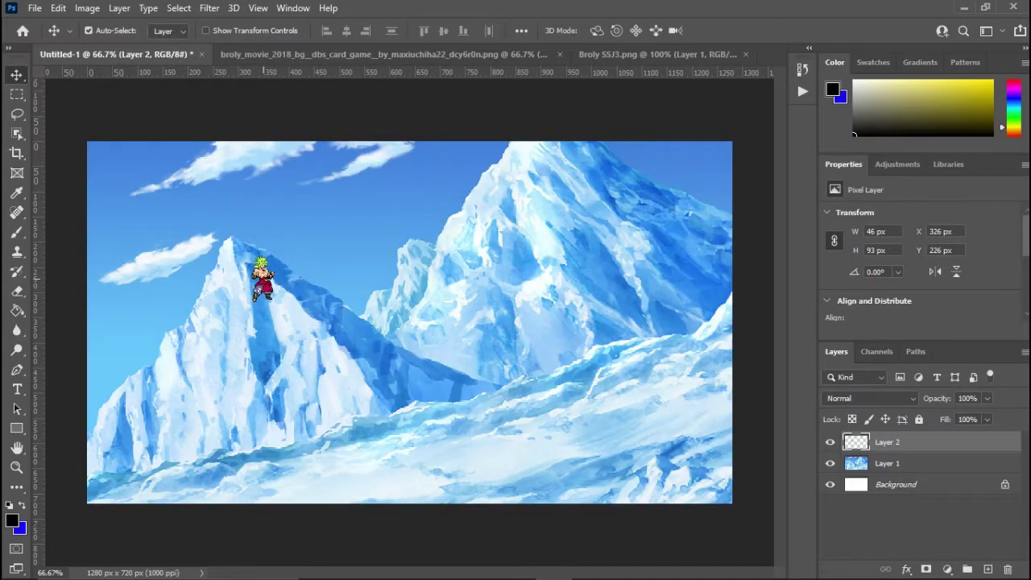
Try enlarging the Broly sprite to about 394 x 797 px with Bicubic interpolation and placing it left of the canvas centre
key("ctrl+t")
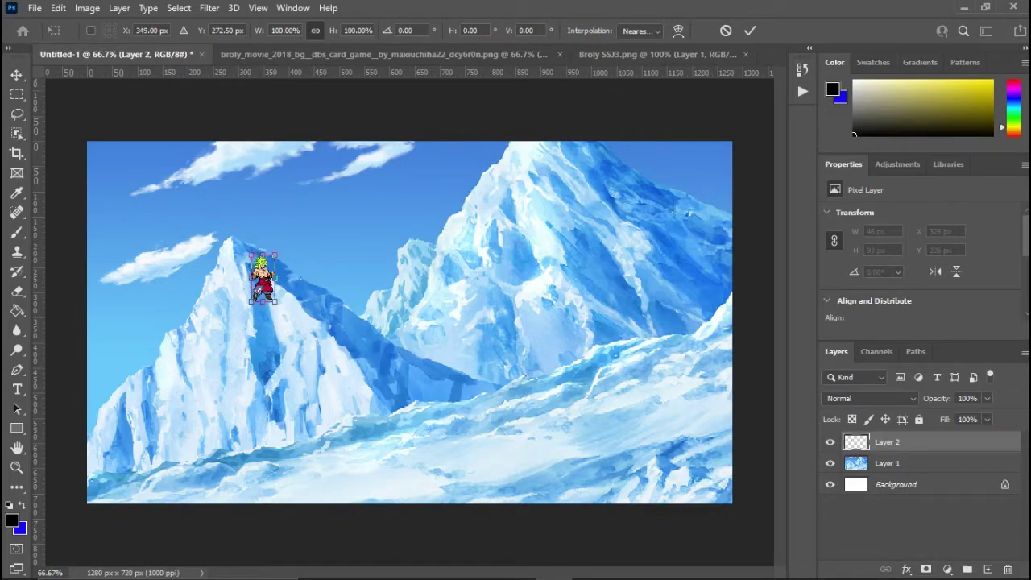
left_click(641, 30)
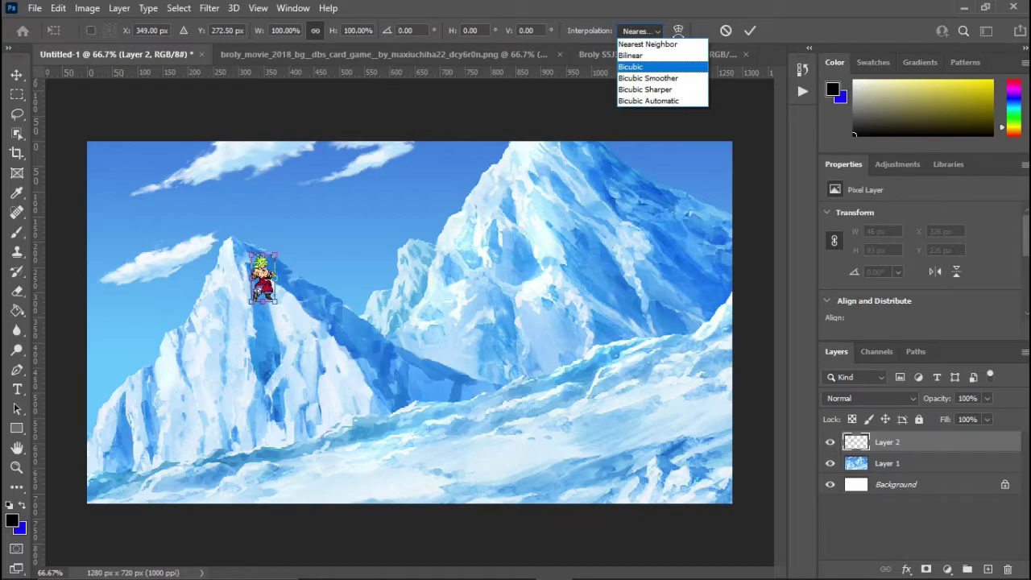
key("Return")
left_click_drag(275, 256, 450, 64)
left_click_drag(410, 173, 383, 325)
key("Return")
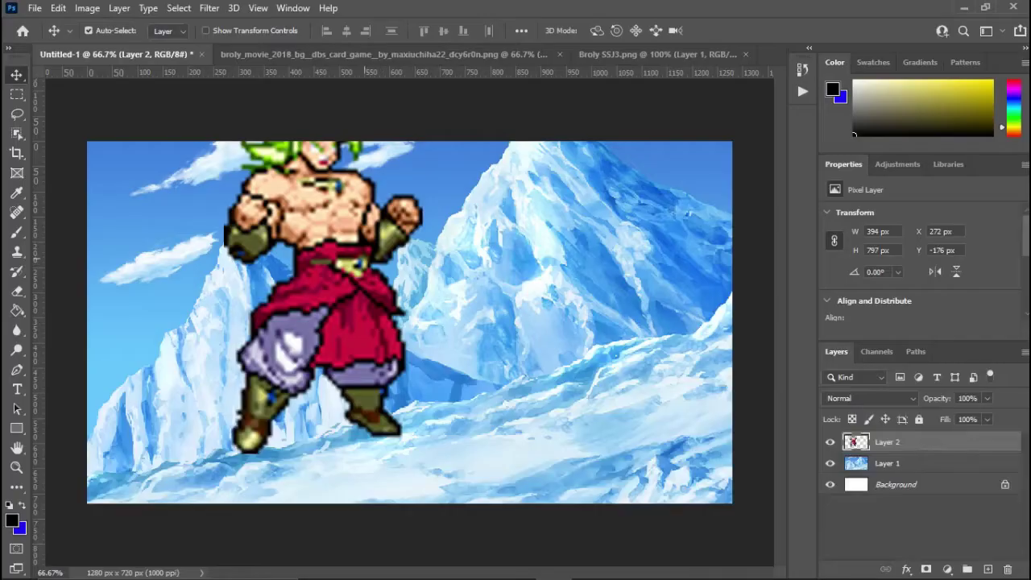
left_click_drag(365, 259, 333, 332)
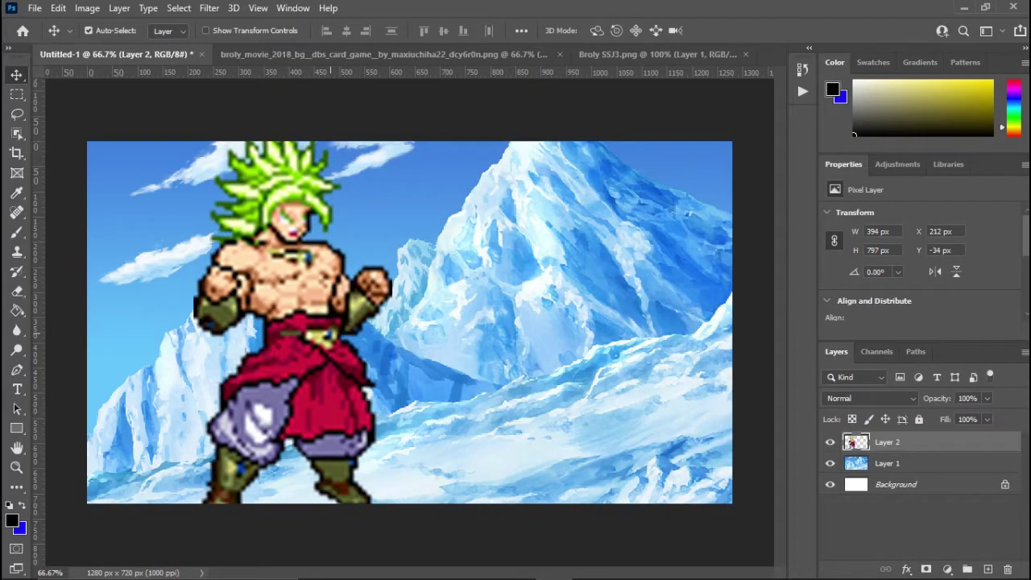
Undo the Bicubic enlargement and the moves of the Broly sprite
key("ctrl+z")
key("ctrl+z")
key("ctrl+z")
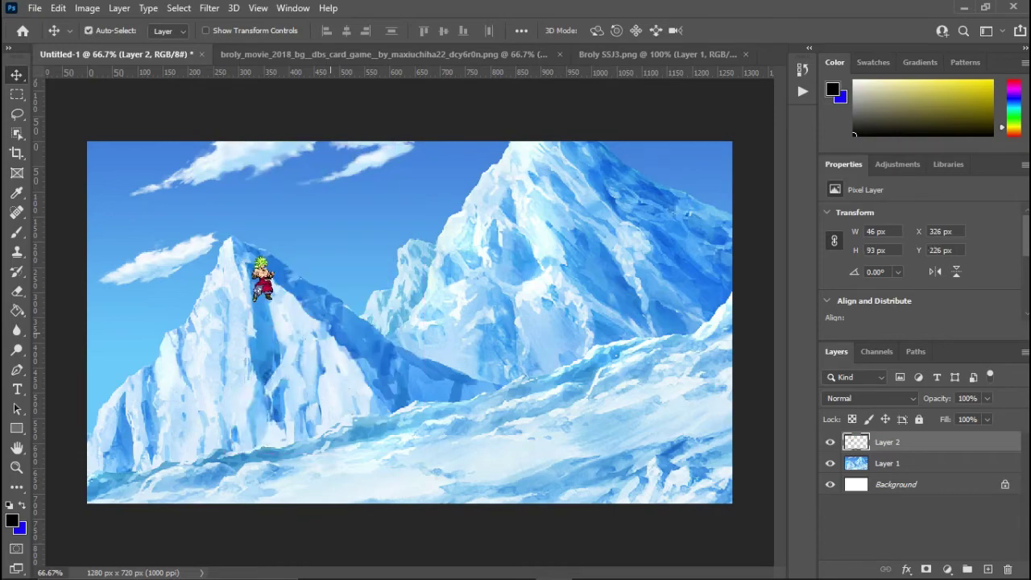
Enlarge the Broly sprite with Nearest Neighbor interpolation to about 528 x 1068 px and place it against the canvas's left edge
key("ctrl+t")
left_click(636, 31)
left_click(644, 44)
left_click_drag(275, 255, 792, 29)
left_click_drag(370, 170, 261, 502)
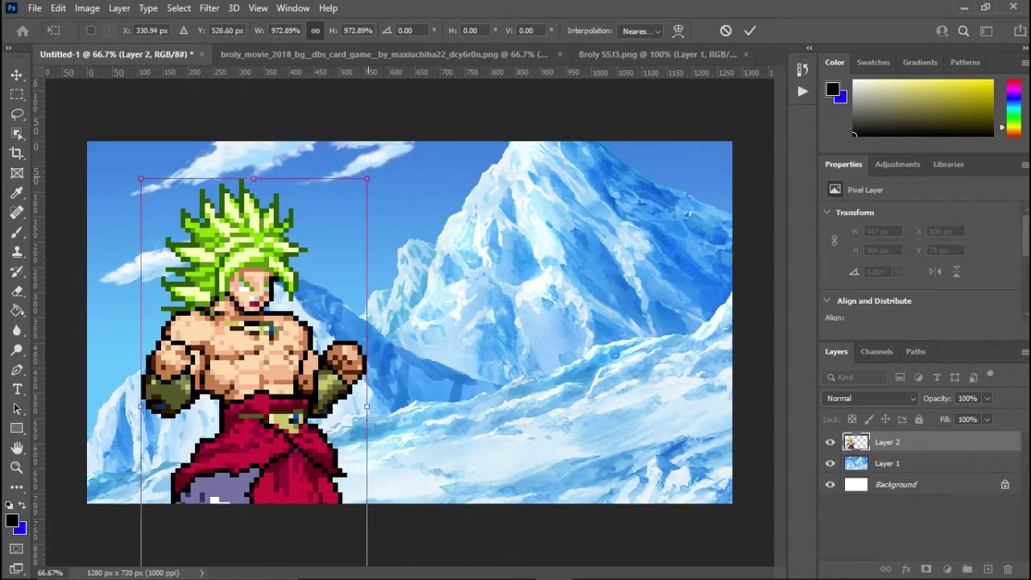
left_click_drag(367, 178, 407, 95)
left_click_drag(269, 307, 214, 308)
key("Return")
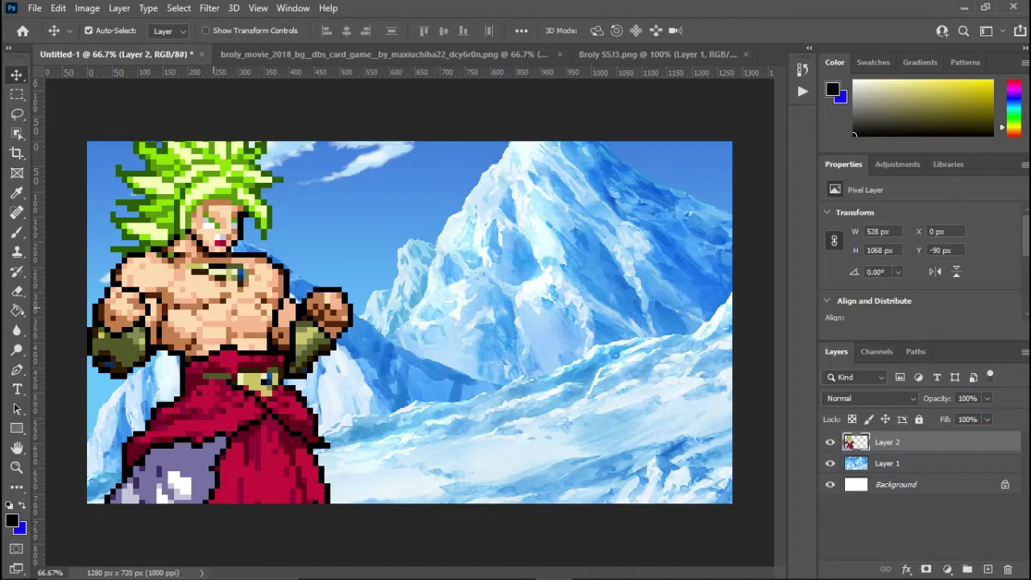
Enlarge the Broly sprite further to about 878 x 1776 px and position its head and torso over the canvas's left half
key("ctrl+t")
left_click_drag(274, 237, 450, 160)
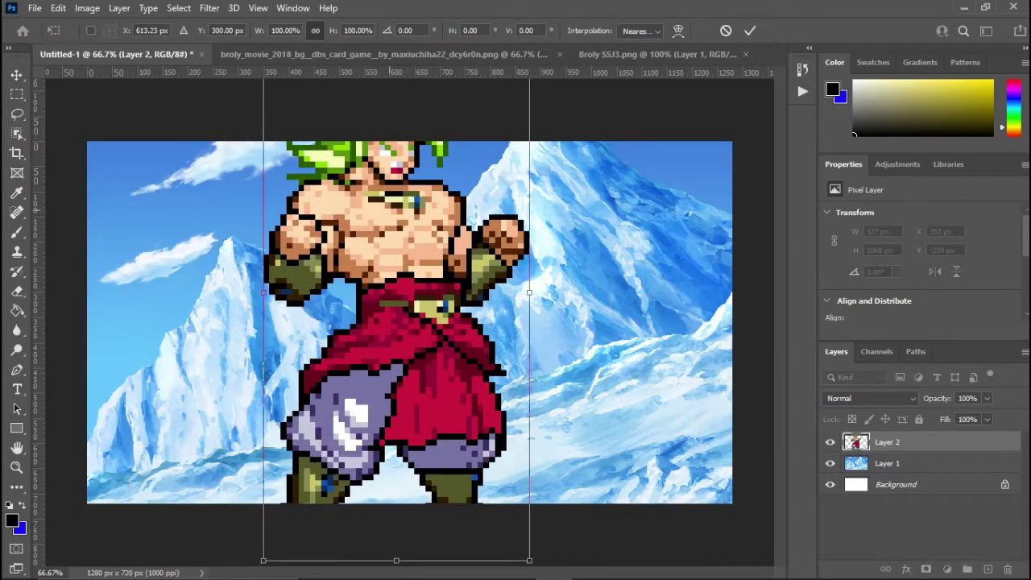
left_click_drag(390, 210, 231, 425)
left_click_drag(370, 239, 274, 409)
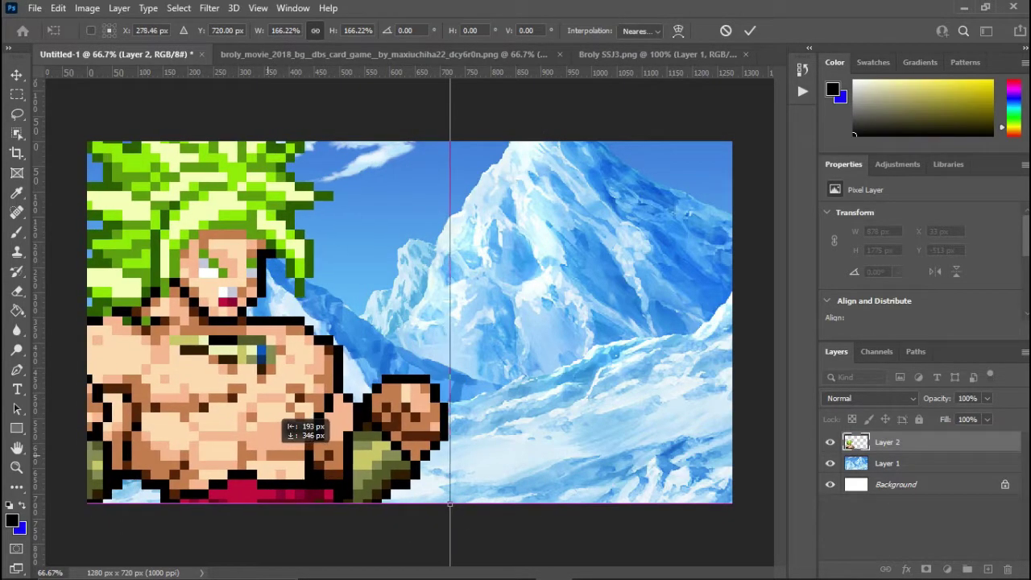
key("Return")
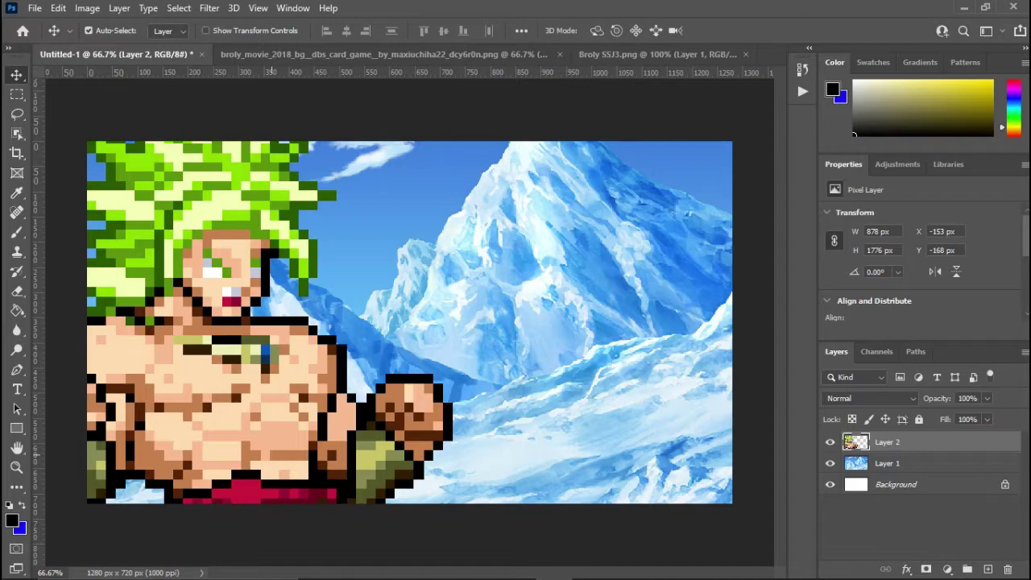
left_click_drag(303, 405, 310, 409)
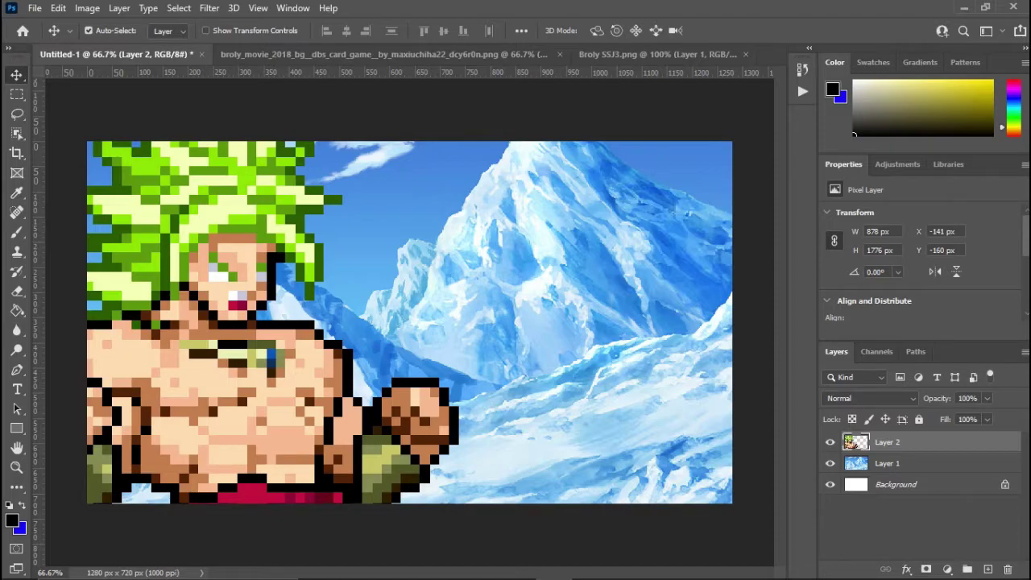
Load the outline of the Broly sprite on Layer 2 as a selection
key("ctrl")
key("ctrl")
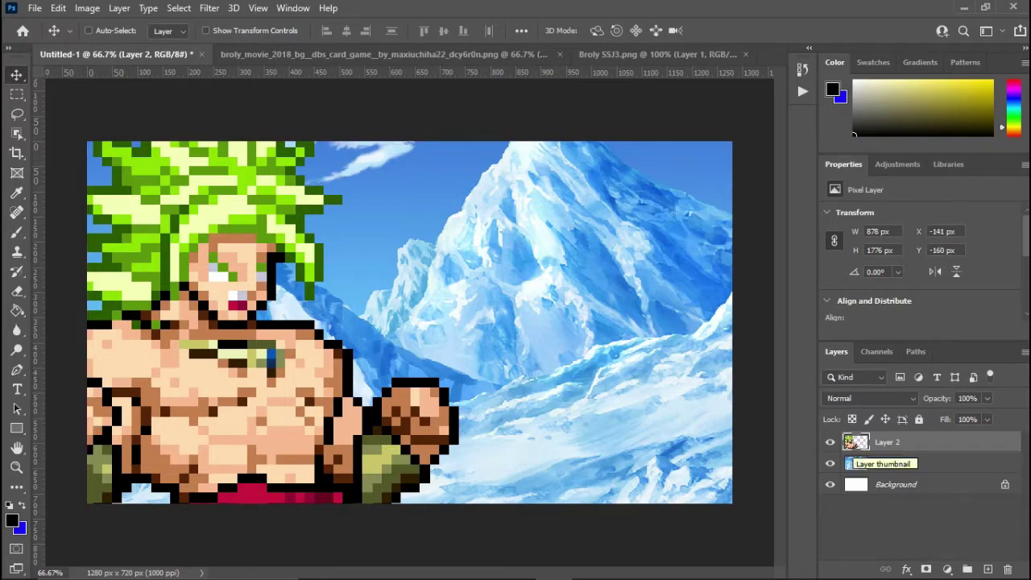
left_click(856, 442, "ctrl")
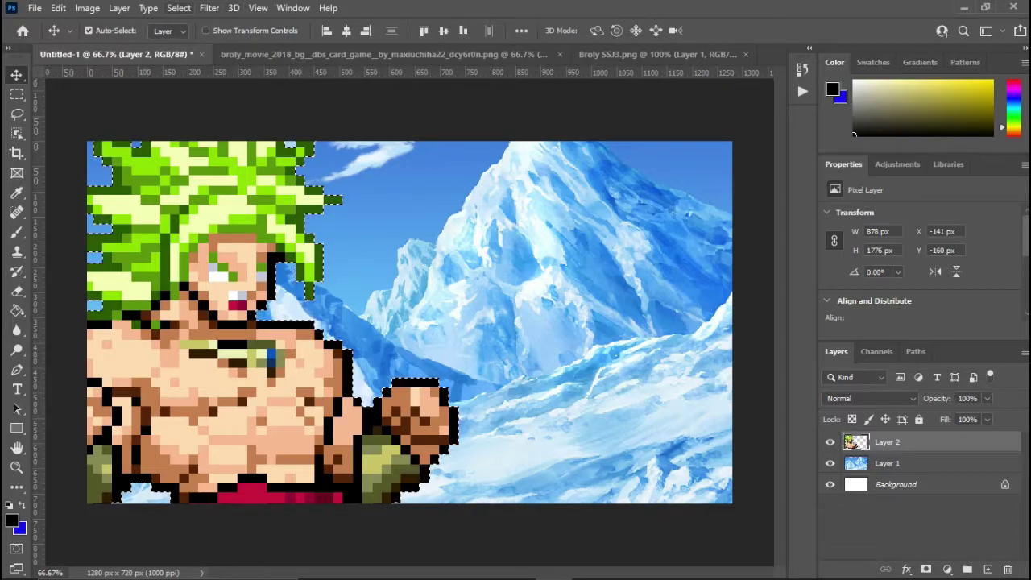
Try converting the sprite's outline selection into a border selection
left_click(178, 8)
mouse_move(193, 236)
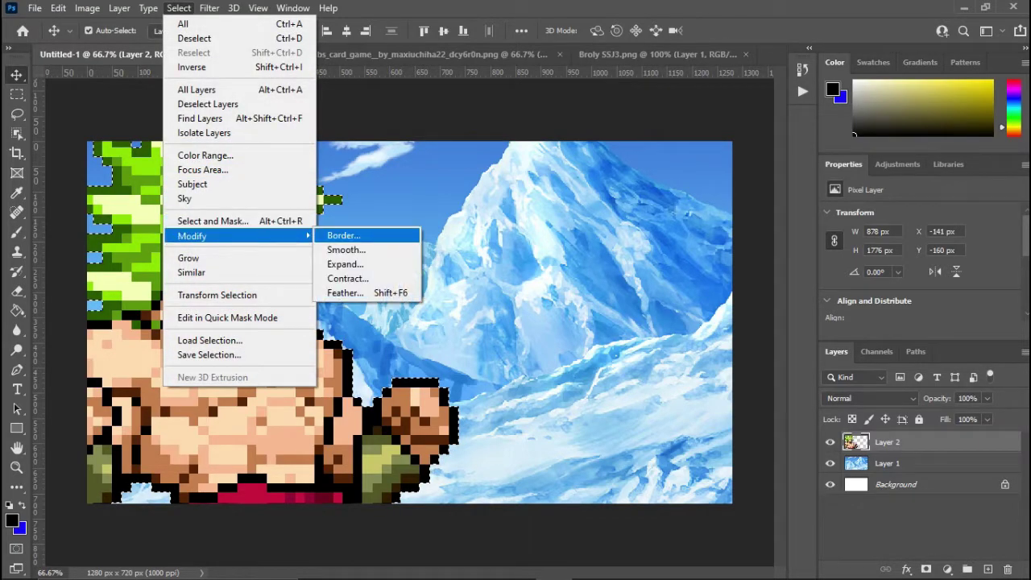
left_click(344, 236)
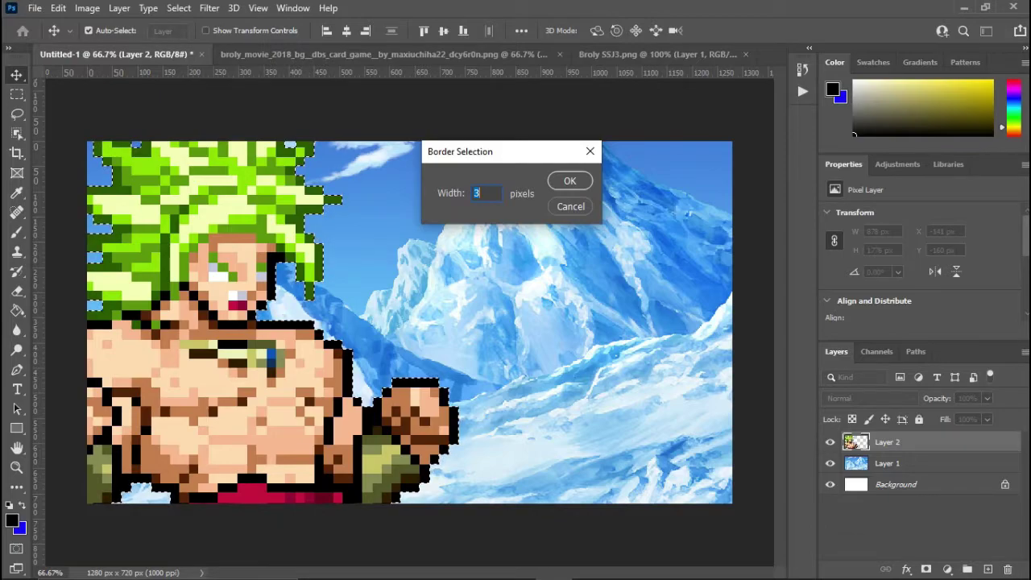
key("Return")
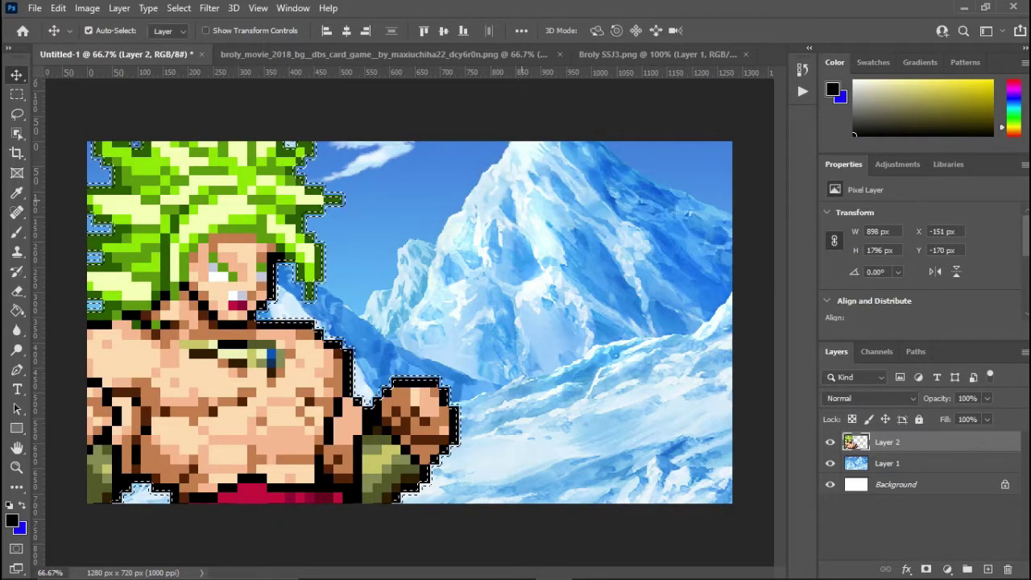
Convert the Broly sprite's outline selection into a 5-pixel border selection
key("b")
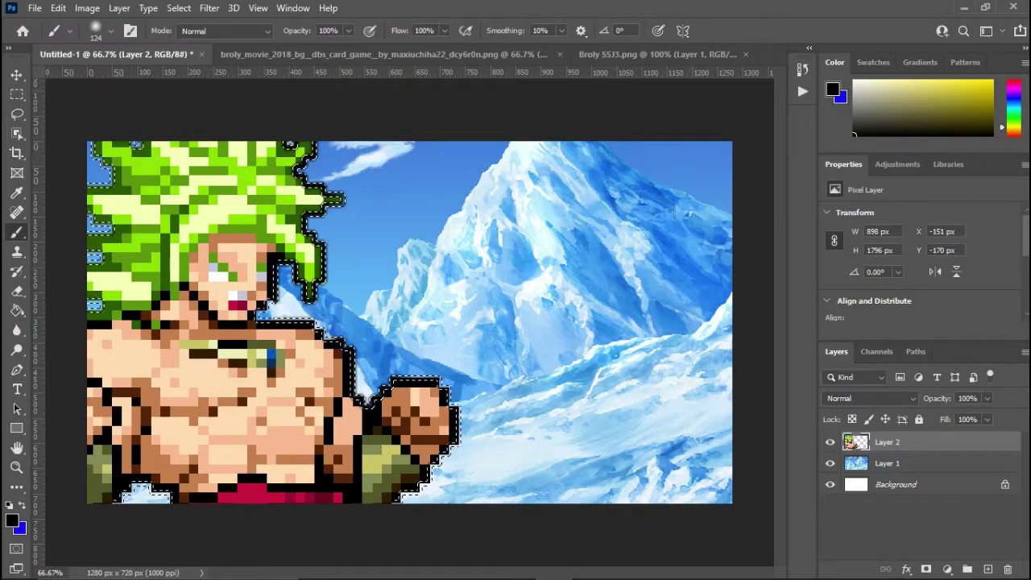
left_click(178, 7)
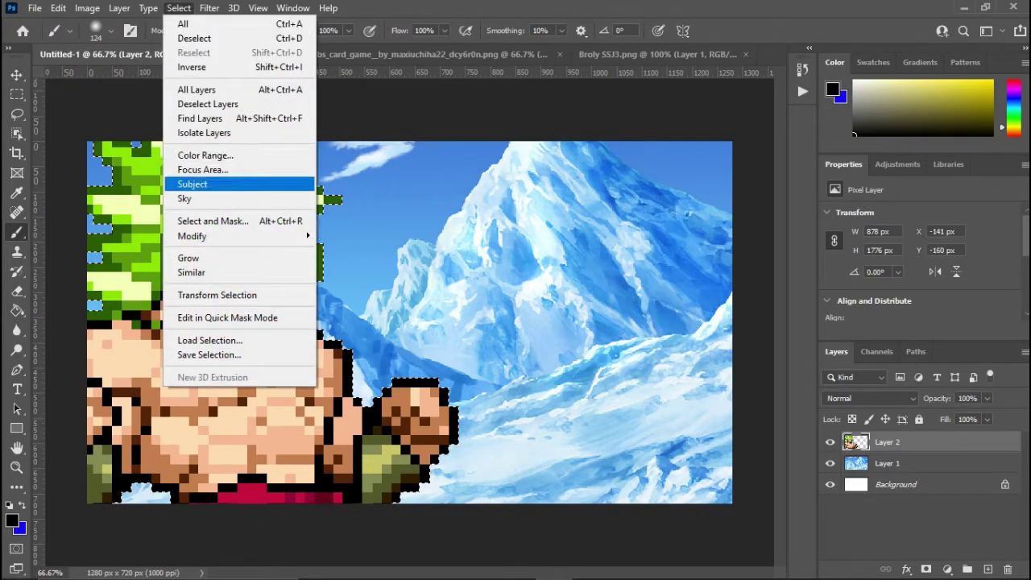
mouse_move(241, 236)
left_click(357, 233)
type("5")
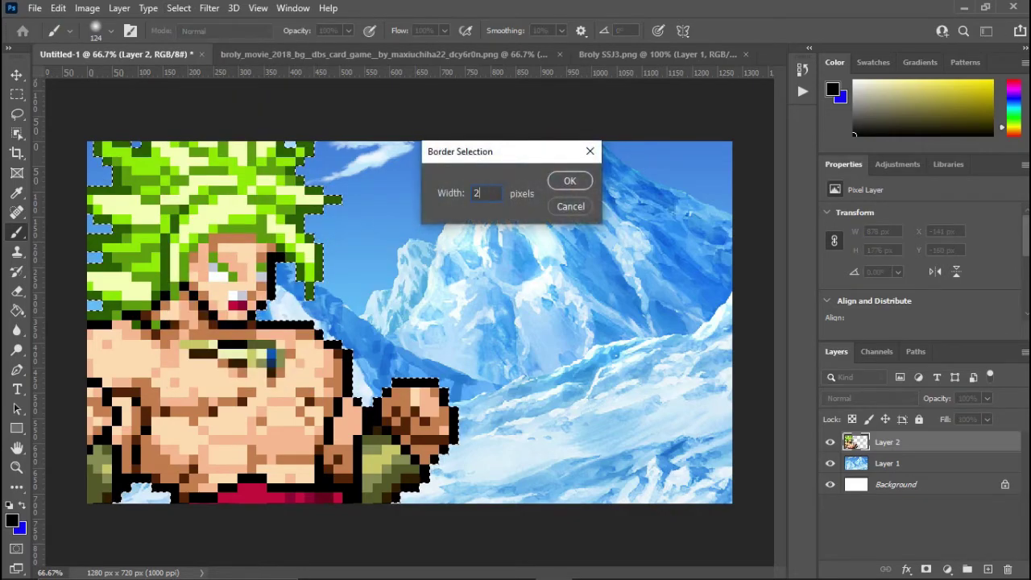
key("Return")
Set the foreground color to the web-safe match of the bright green sampled from the sprite's hair
key("i")
left_click(12, 520)
left_click(157, 160)
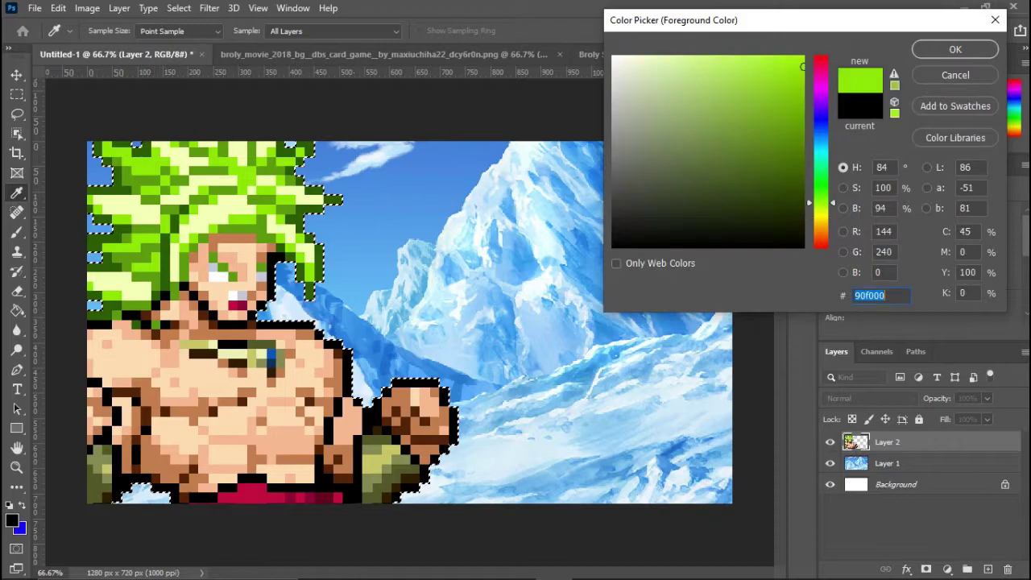
left_click_drag(822, 203, 822, 55)
left_click(167, 239)
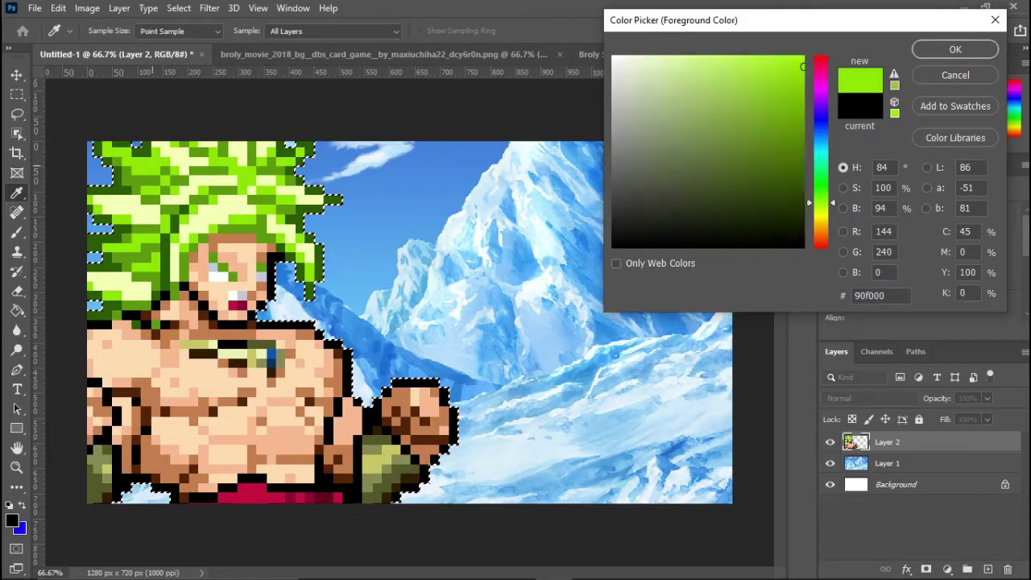
left_click(894, 112)
left_click(956, 49)
key("i")
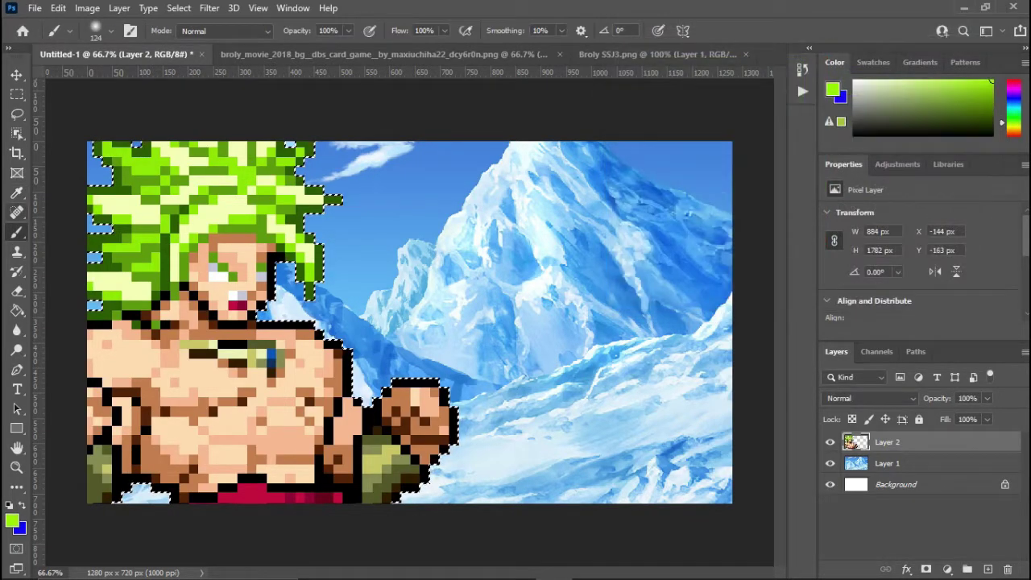
Set the foreground color to the green #72ff00
left_click(12, 520)
type("72ff00")
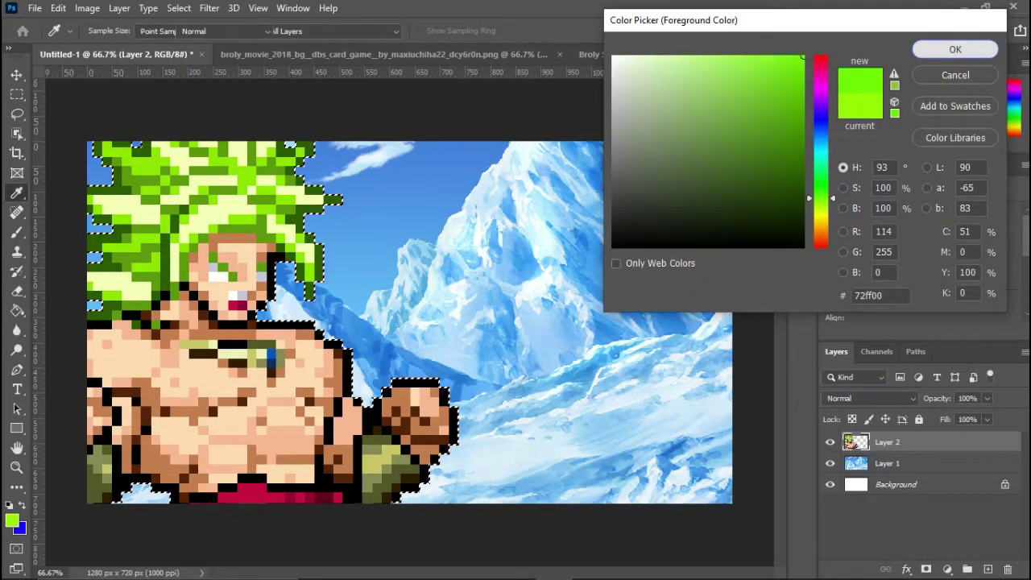
key("Return")
Brush the border selection in green on a new layer above the Broly sprite and remove the selection
key("b")
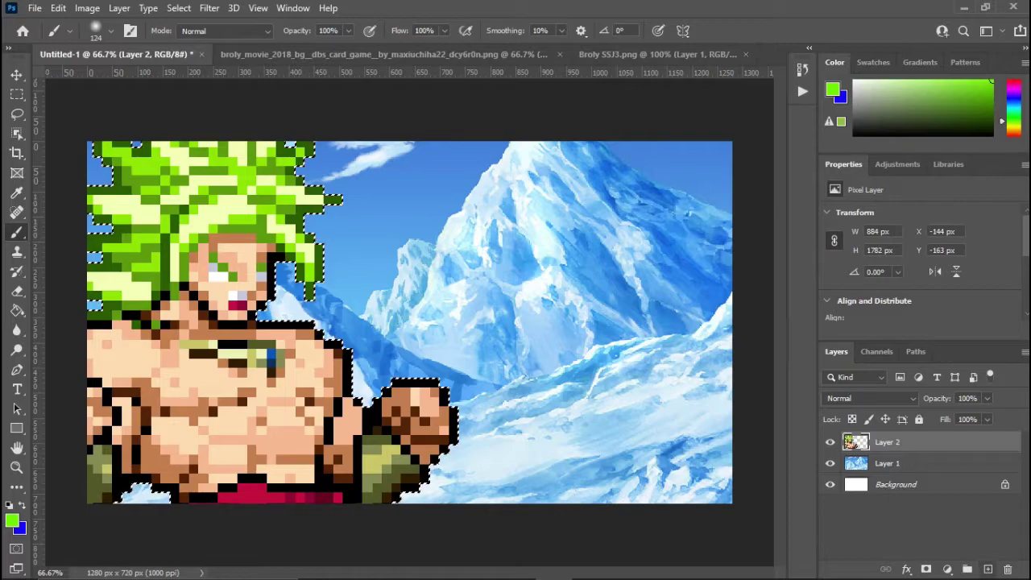
left_click(988, 569)
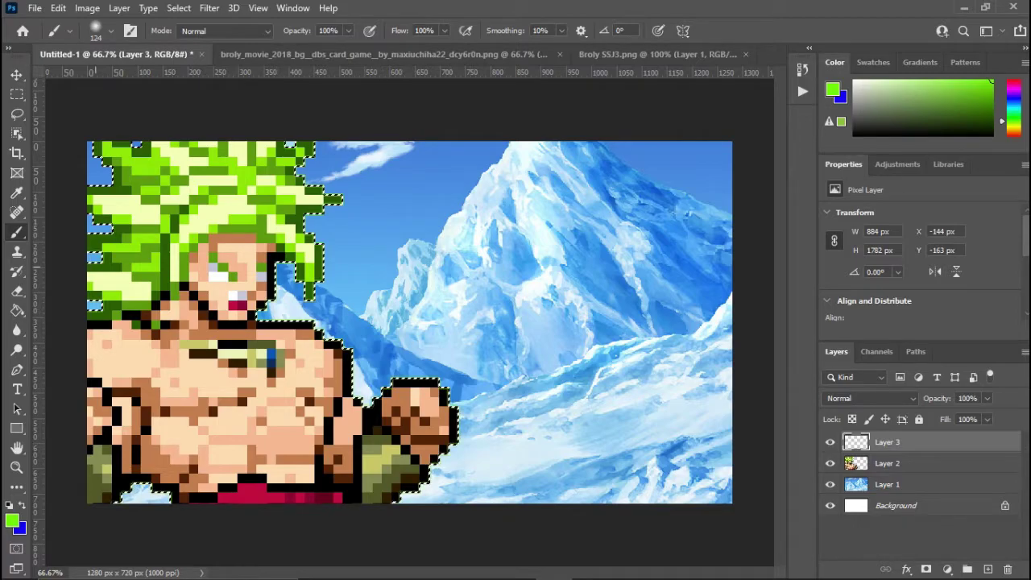
left_click(179, 7)
left_click(196, 34)
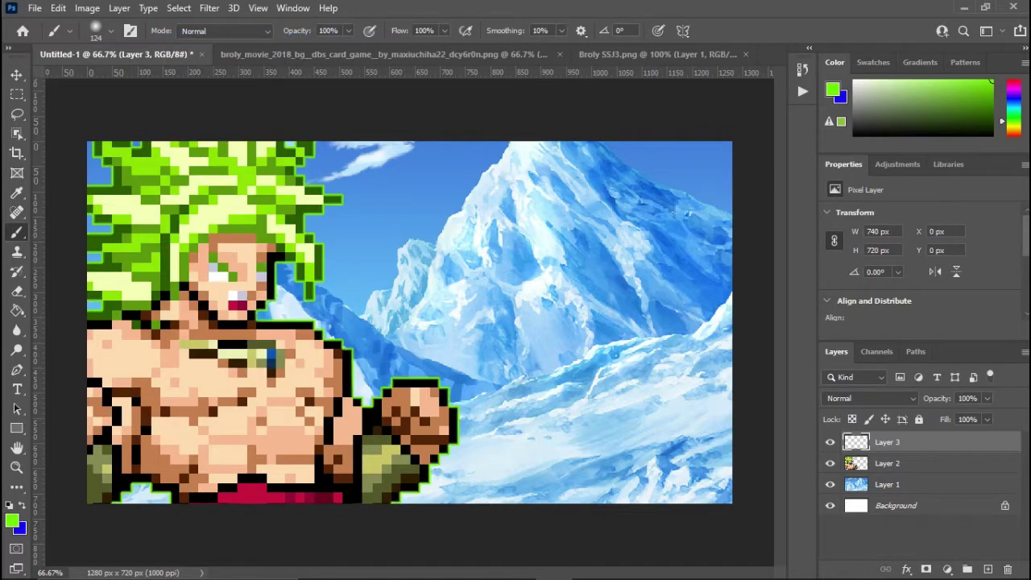